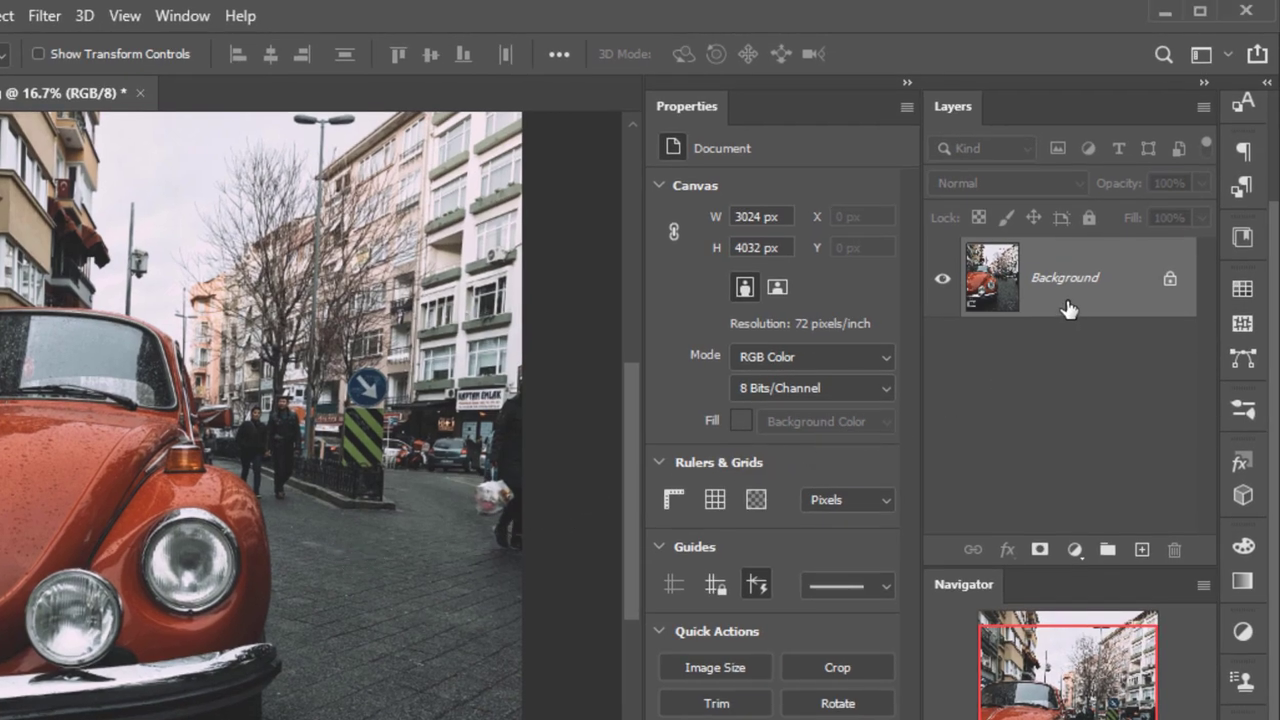
# Duplicate the Background layer as Background copy and hide the original Background layer
pyautogui.moveTo(1068, 308); pyautogui.dragTo(1141, 549)
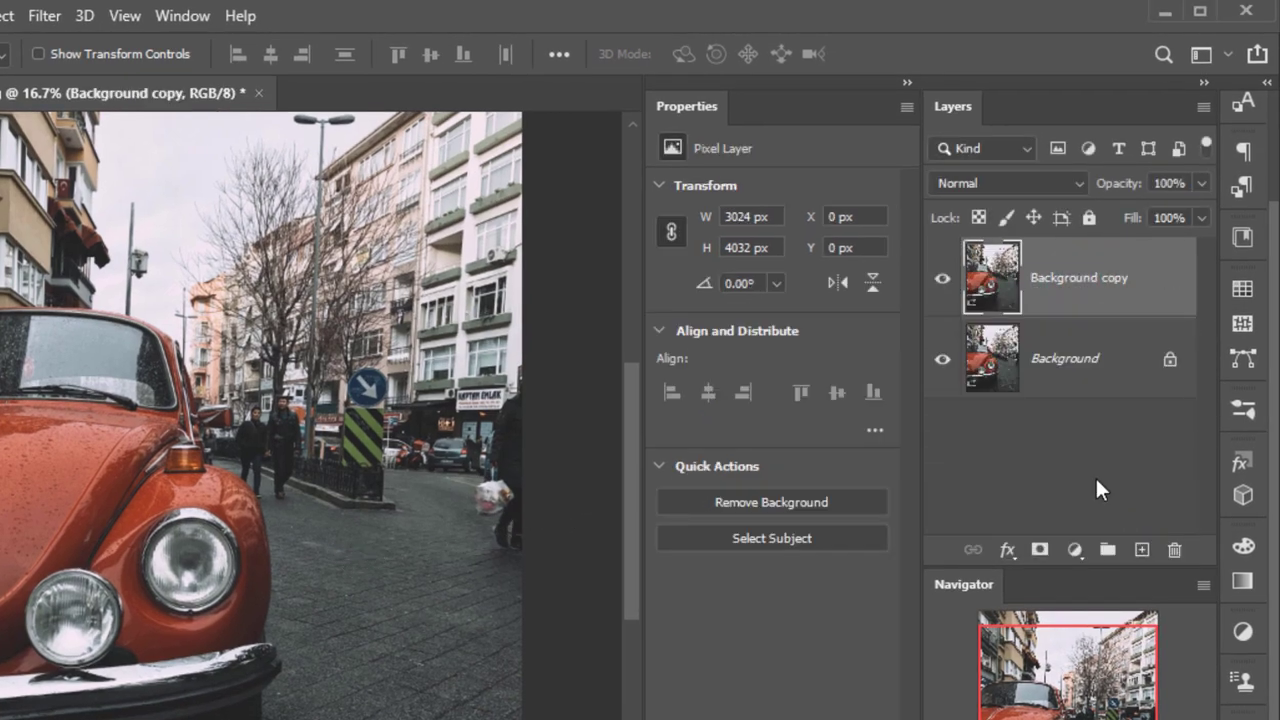
pyautogui.click(944, 360)
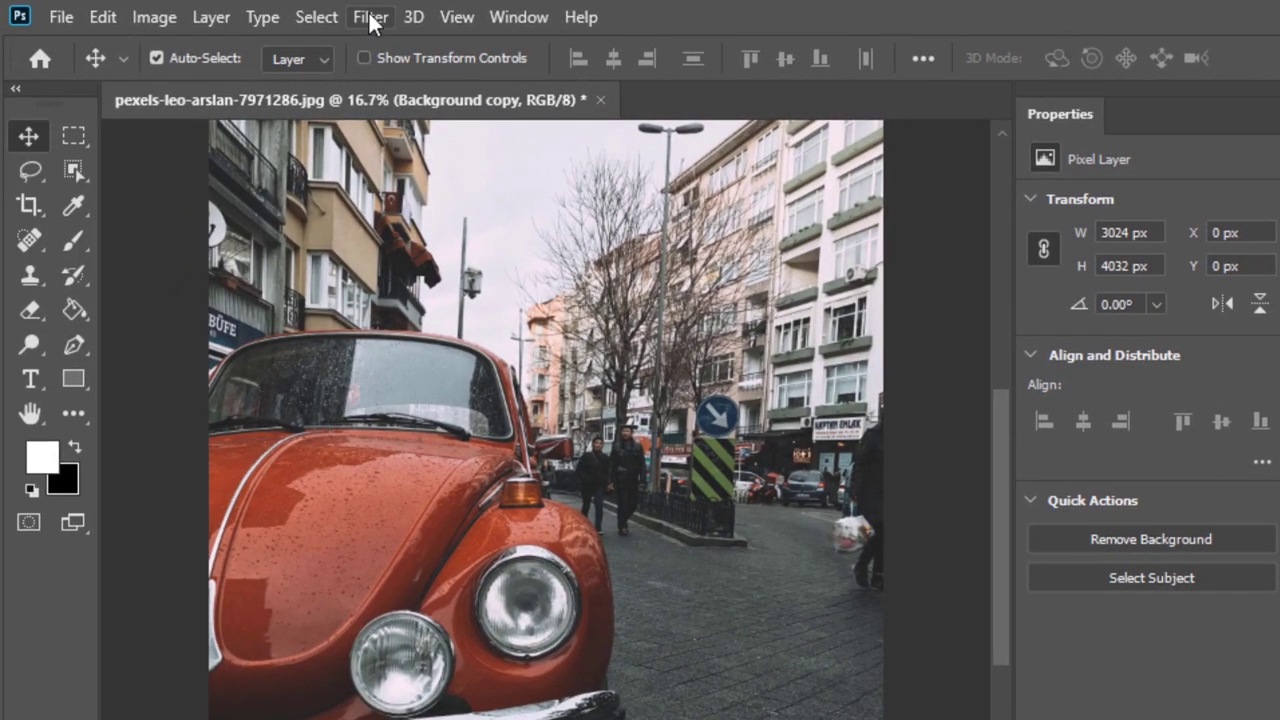
pyautogui.click(371, 18)
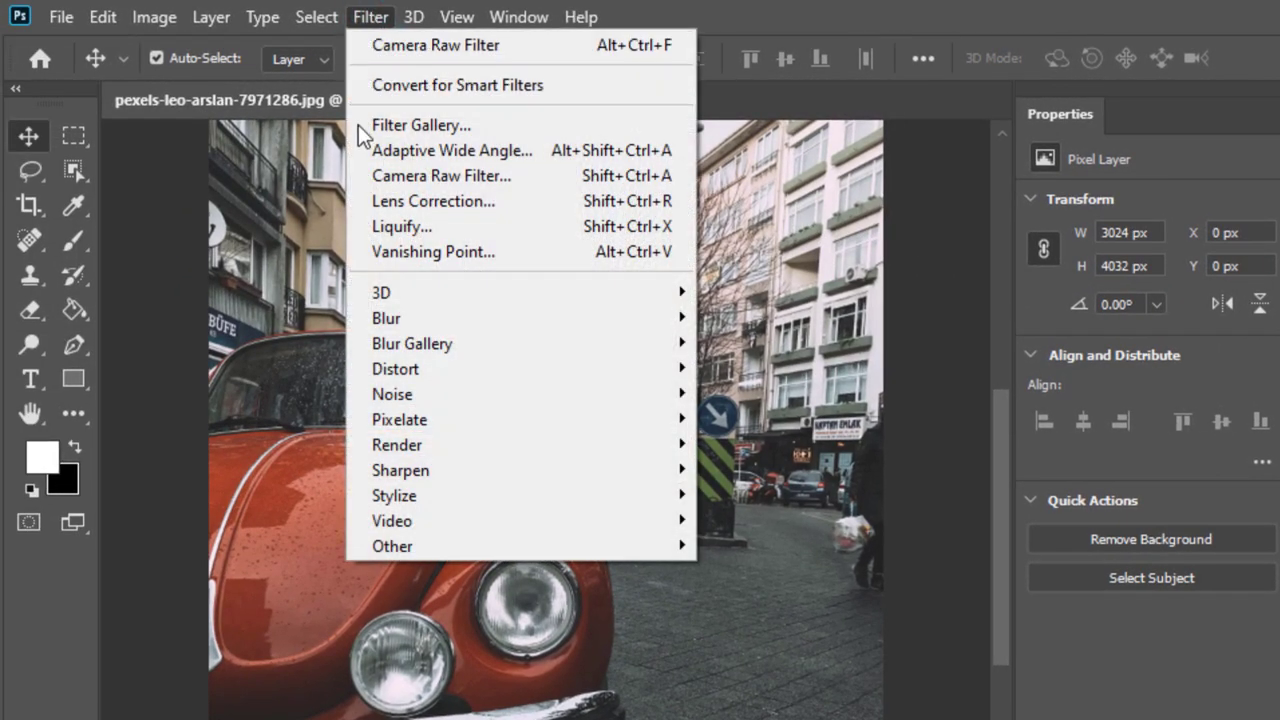
# In the Camera Raw Filter, set Temperature -14, Tint +6 and Exposure -0.20
pyautogui.click(362, 175)
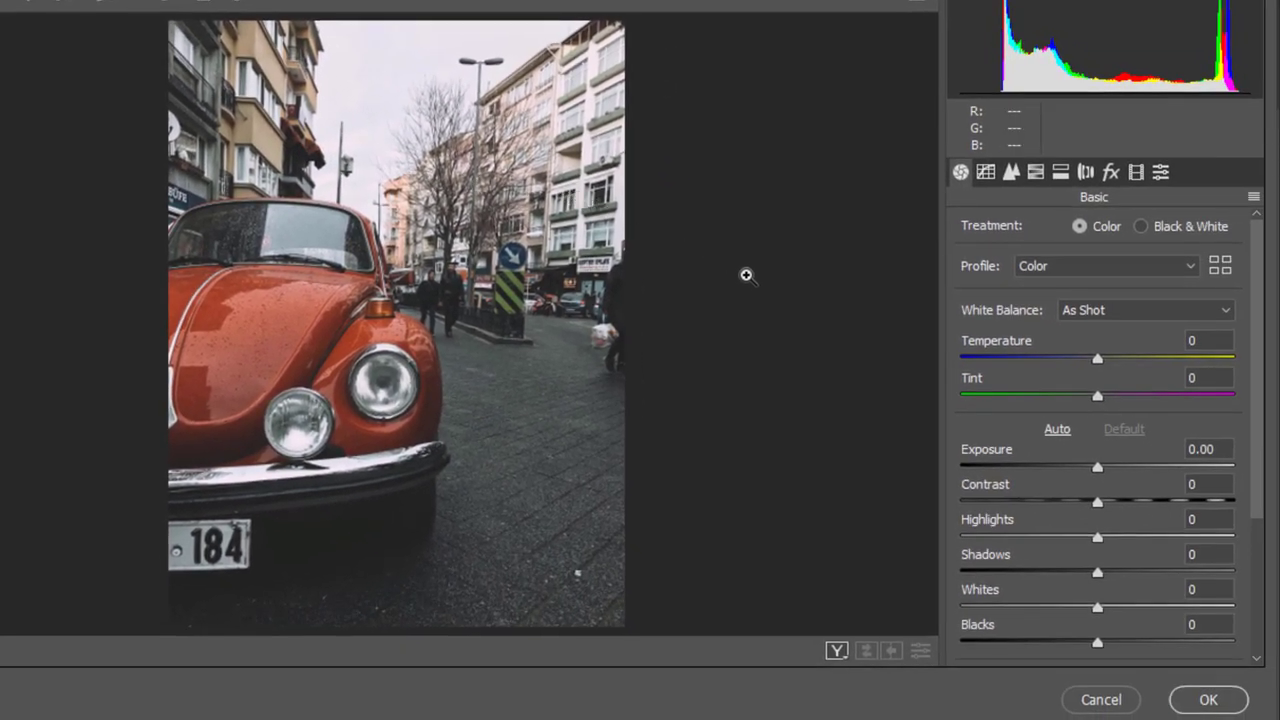
pyautogui.moveTo(1096, 360); pyautogui.dragTo(1079, 360)
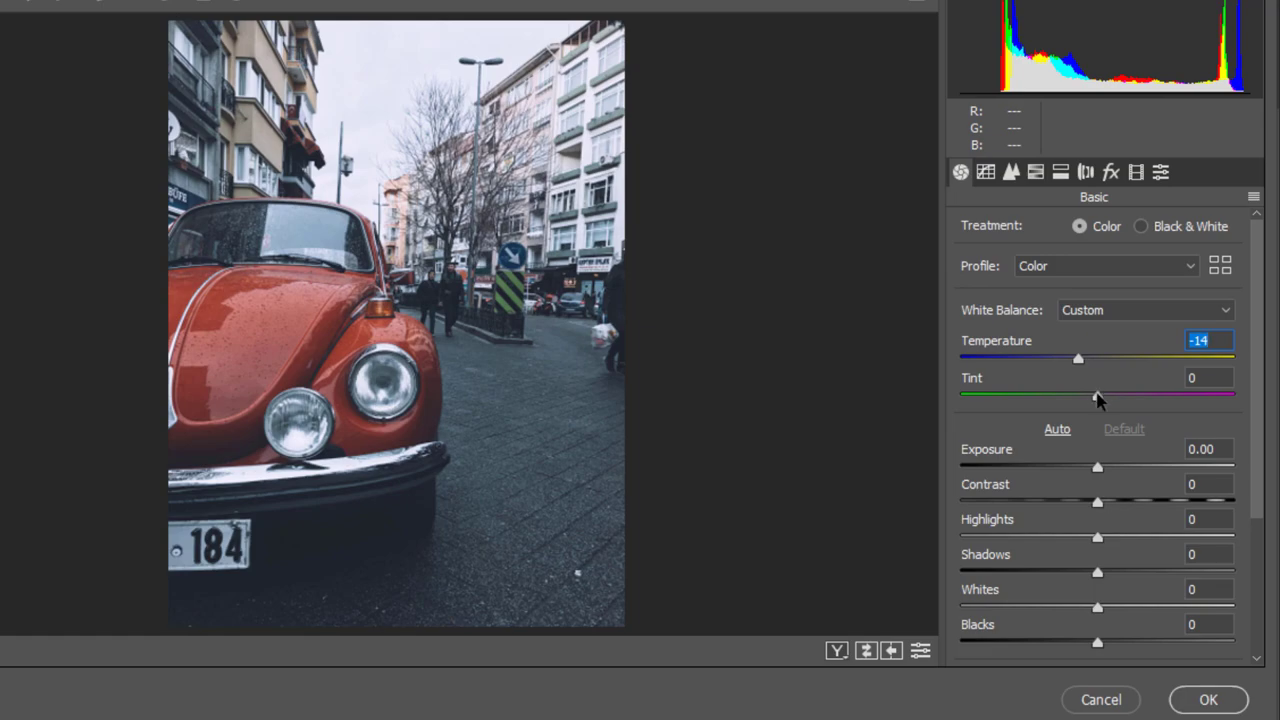
pyautogui.click(1097, 396)
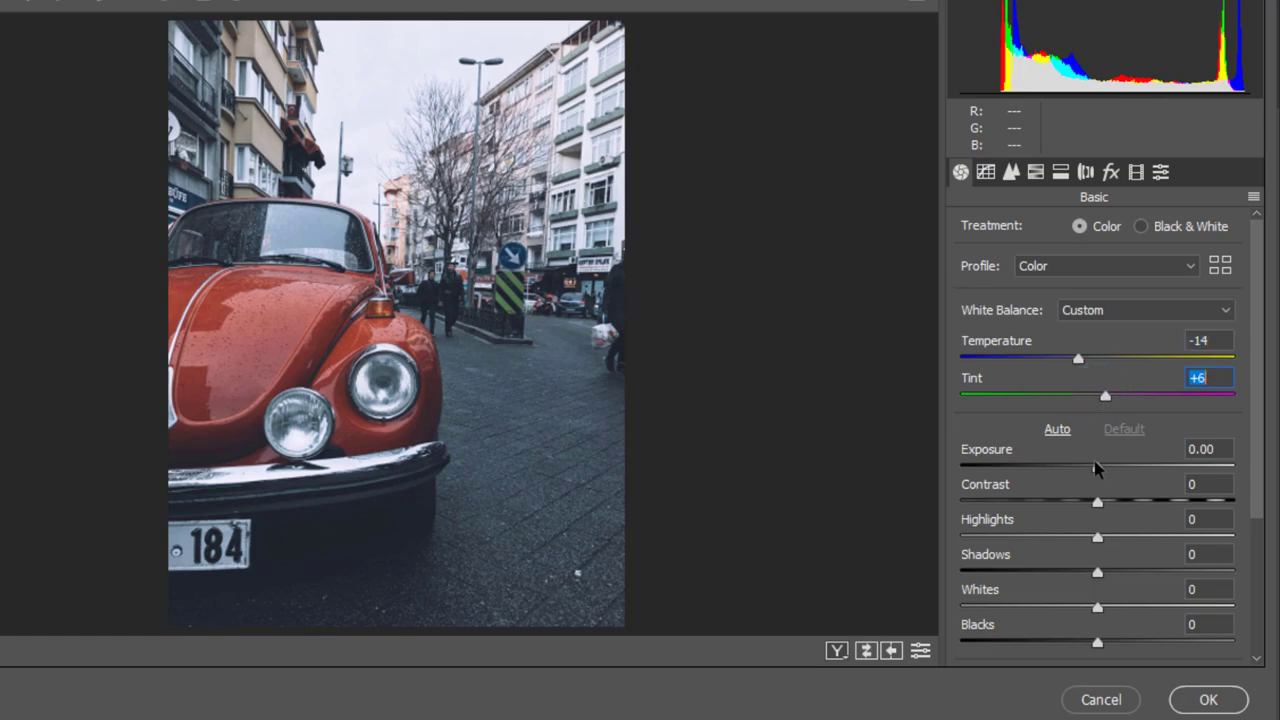
pyautogui.moveTo(1097, 466)
pyautogui.mouseDown()
pyautogui.moveTo(1128, 518)
pyautogui.moveTo(1070, 537)
pyautogui.moveTo(1080, 607)
pyautogui.mouseUp()
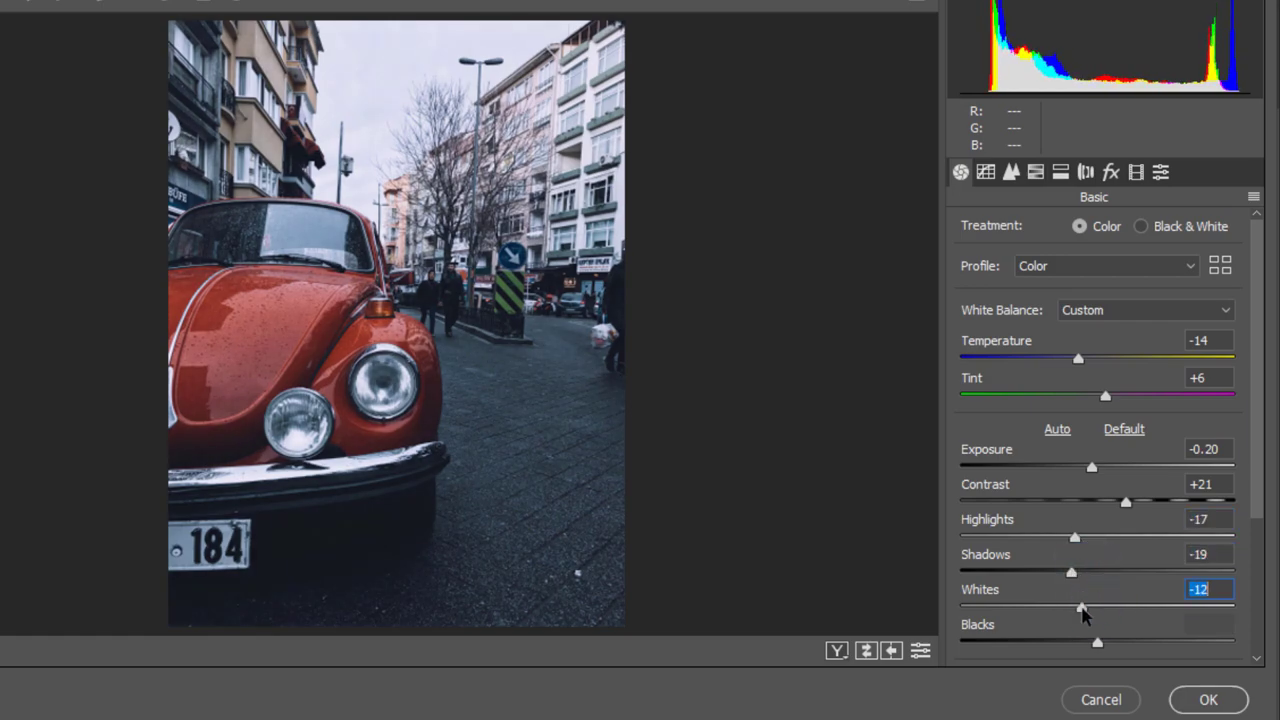
# Set Blacks -28, Texture +29, Dehaze +38, and Vibrance and Saturation +43
pyautogui.scroll(-3, 1080, 608)
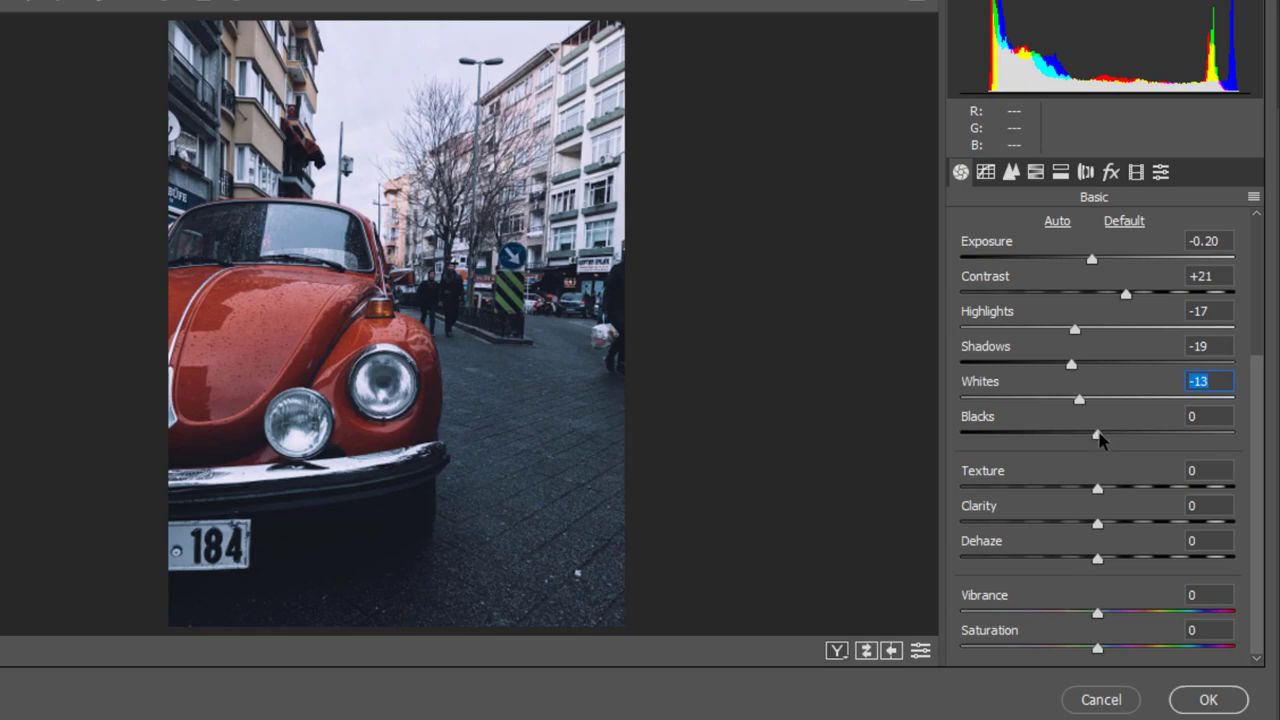
pyautogui.moveTo(1097, 433); pyautogui.dragTo(1061, 432)
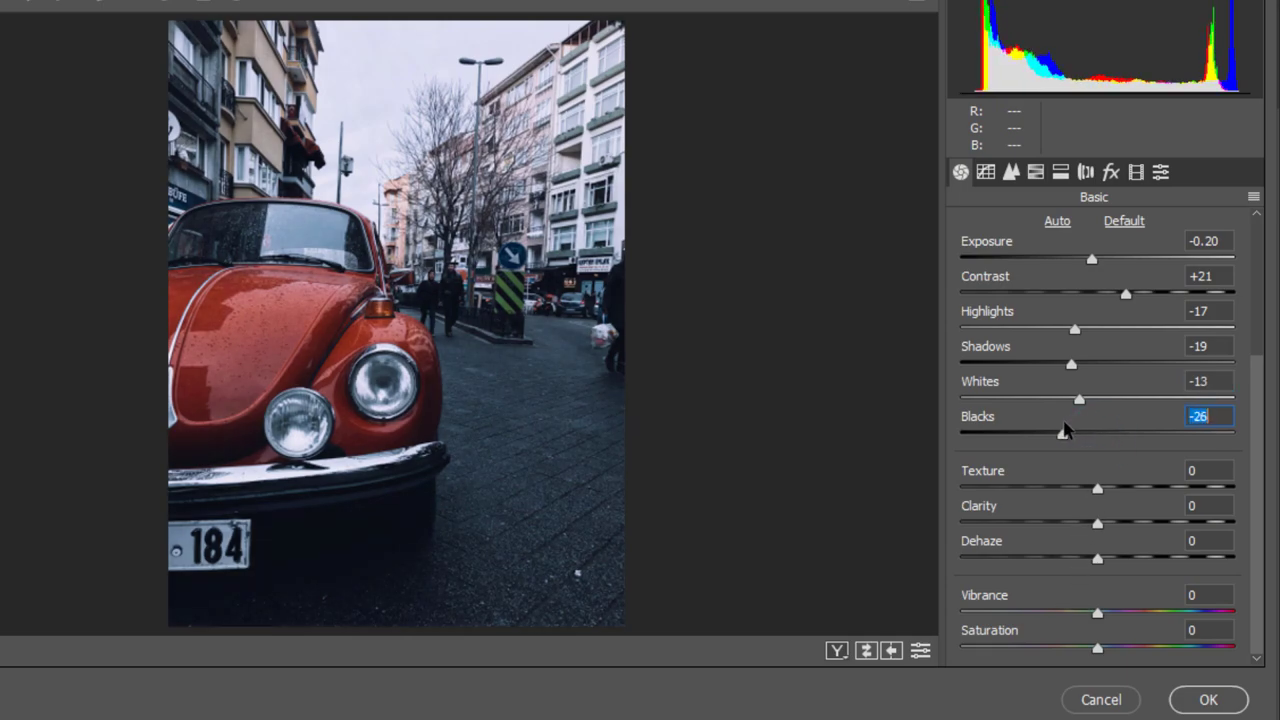
pyautogui.moveTo(1097, 488)
pyautogui.mouseDown()
pyautogui.moveTo(1136, 495)
pyautogui.moveTo(1090, 527)
pyautogui.moveTo(1114, 560)
pyautogui.moveTo(1154, 565)
pyautogui.mouseUp()
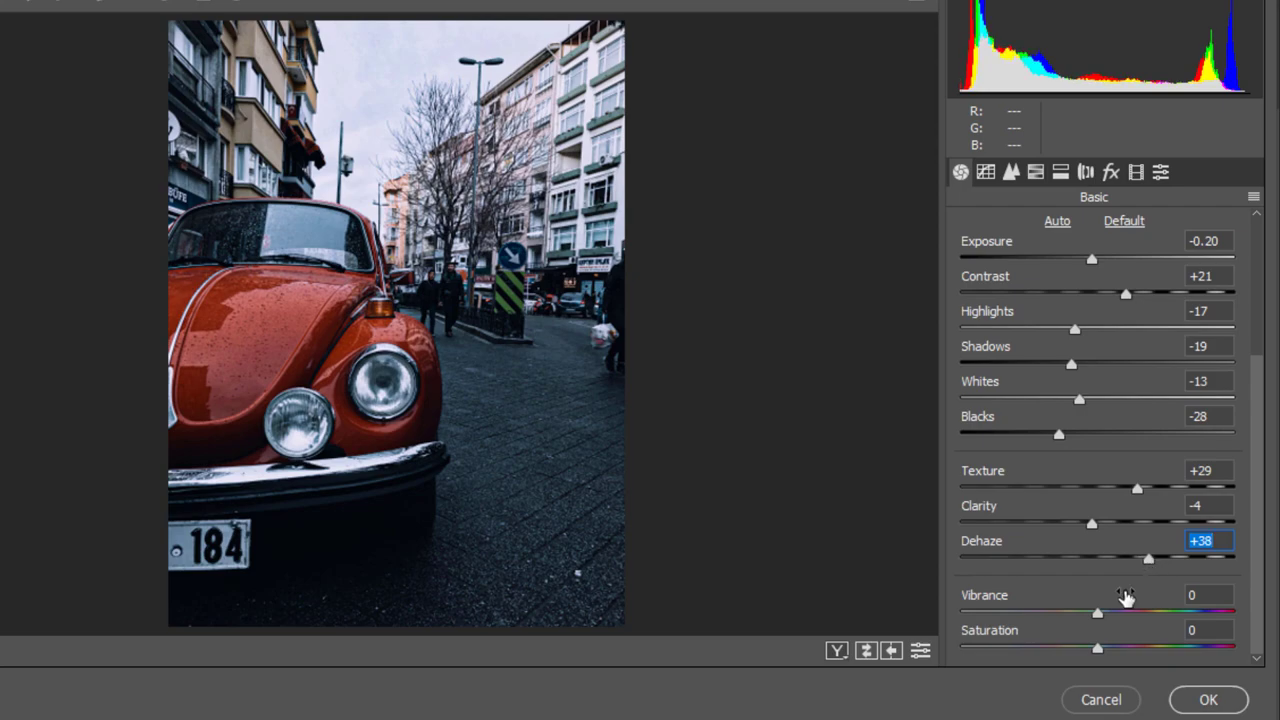
pyautogui.moveTo(1097, 614)
pyautogui.mouseDown()
pyautogui.moveTo(1154, 617)
pyautogui.moveTo(1128, 650)
pyautogui.moveTo(1159, 655)
pyautogui.mouseUp()
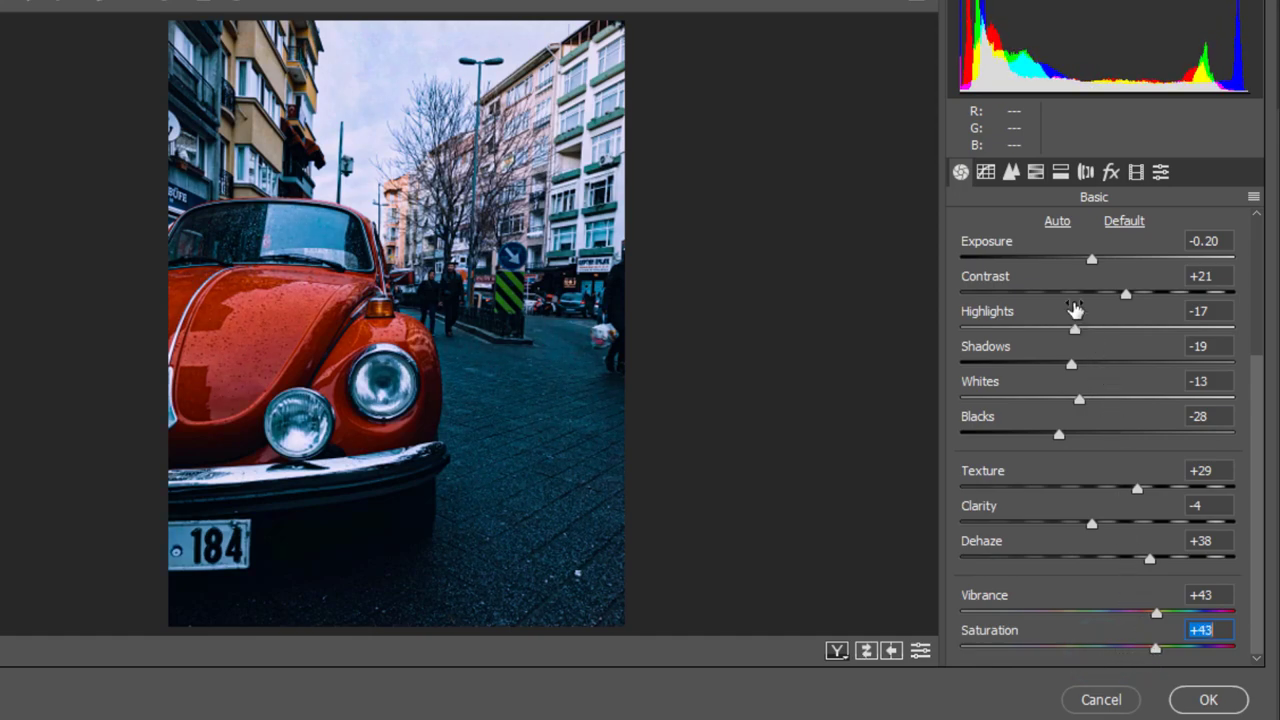
pyautogui.click(986, 172)
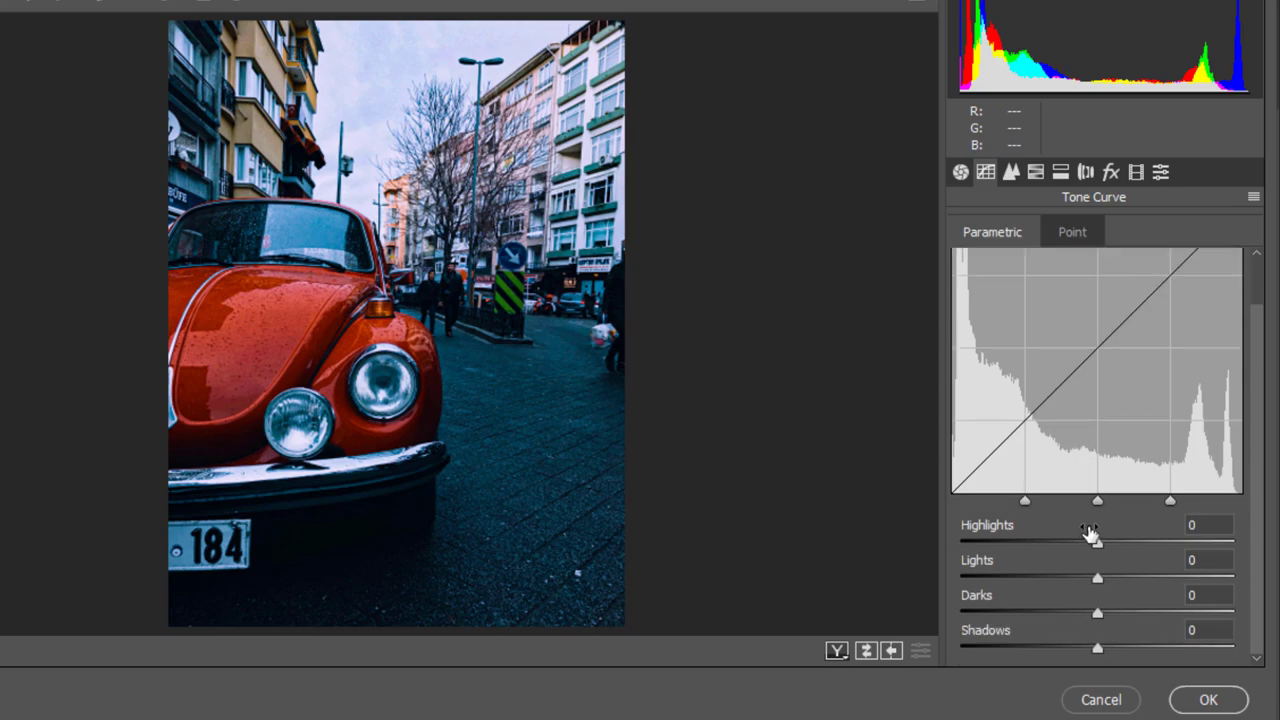
# Lower Tone Curve highlights to -39 and shadows to -14, and Reds saturation to -17
pyautogui.click(1081, 543)
pyautogui.moveTo(1081, 543); pyautogui.dragTo(1045, 541)
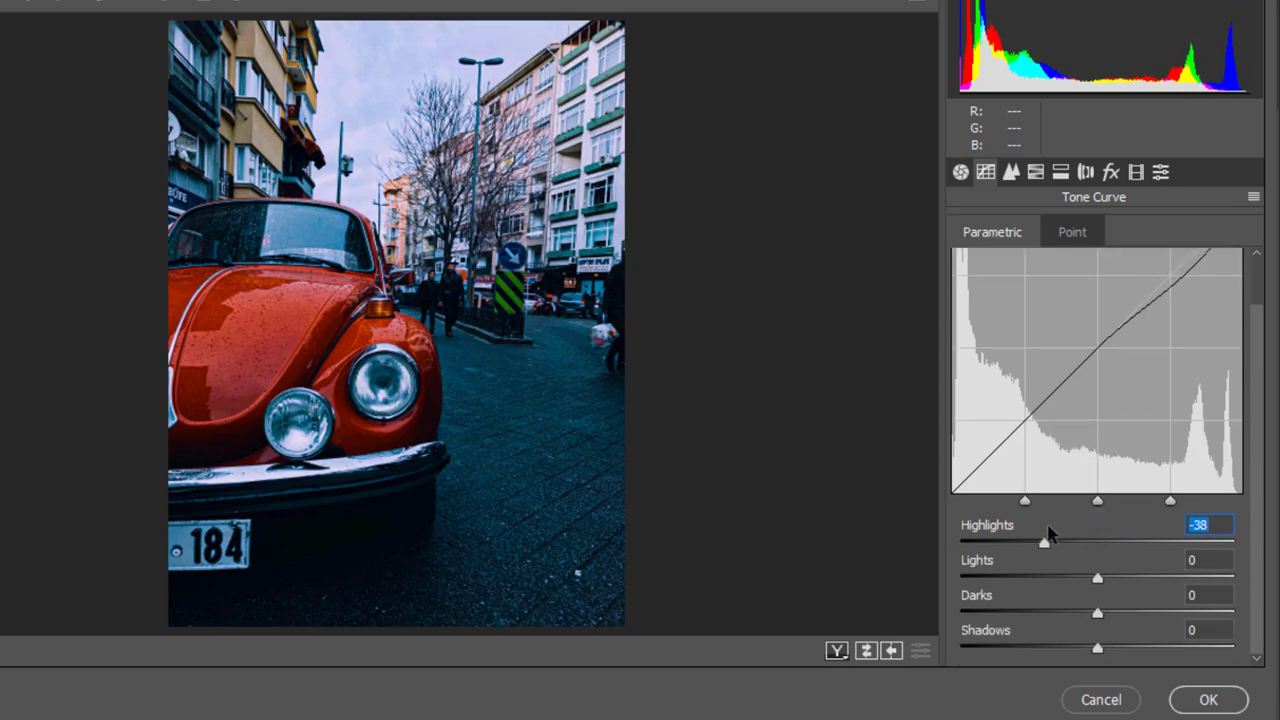
pyautogui.moveTo(1097, 649); pyautogui.dragTo(1078, 648)
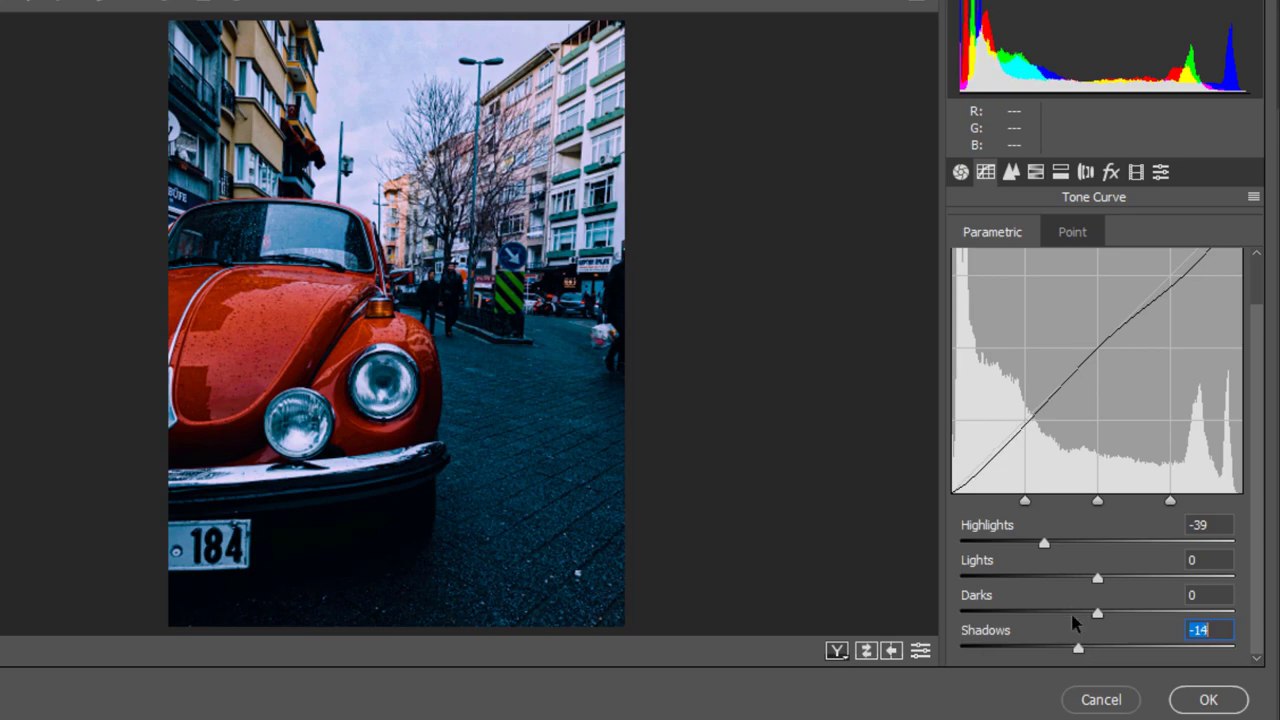
pyautogui.click(1035, 171)
pyautogui.moveTo(1104, 312); pyautogui.dragTo(1084, 315)
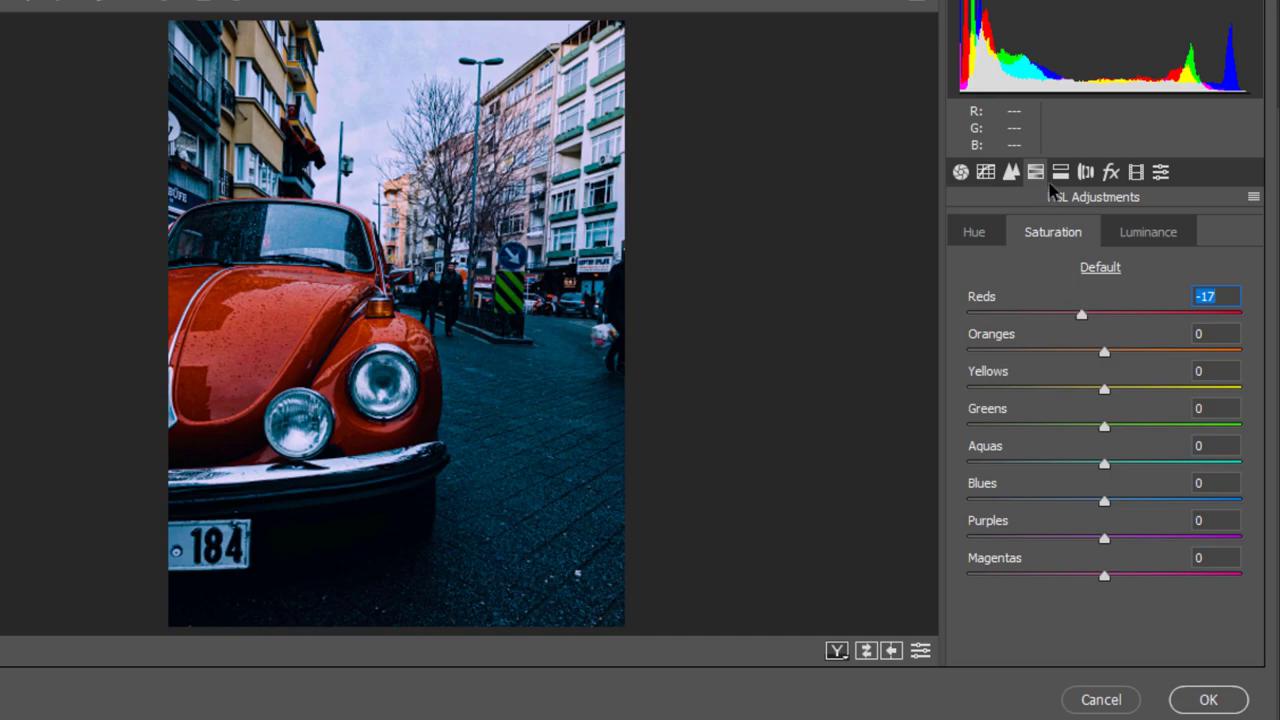
# Add a vignette with Amount -44, Roundness -28 and Feather 76, and apply the grade
pyautogui.click(1110, 172)
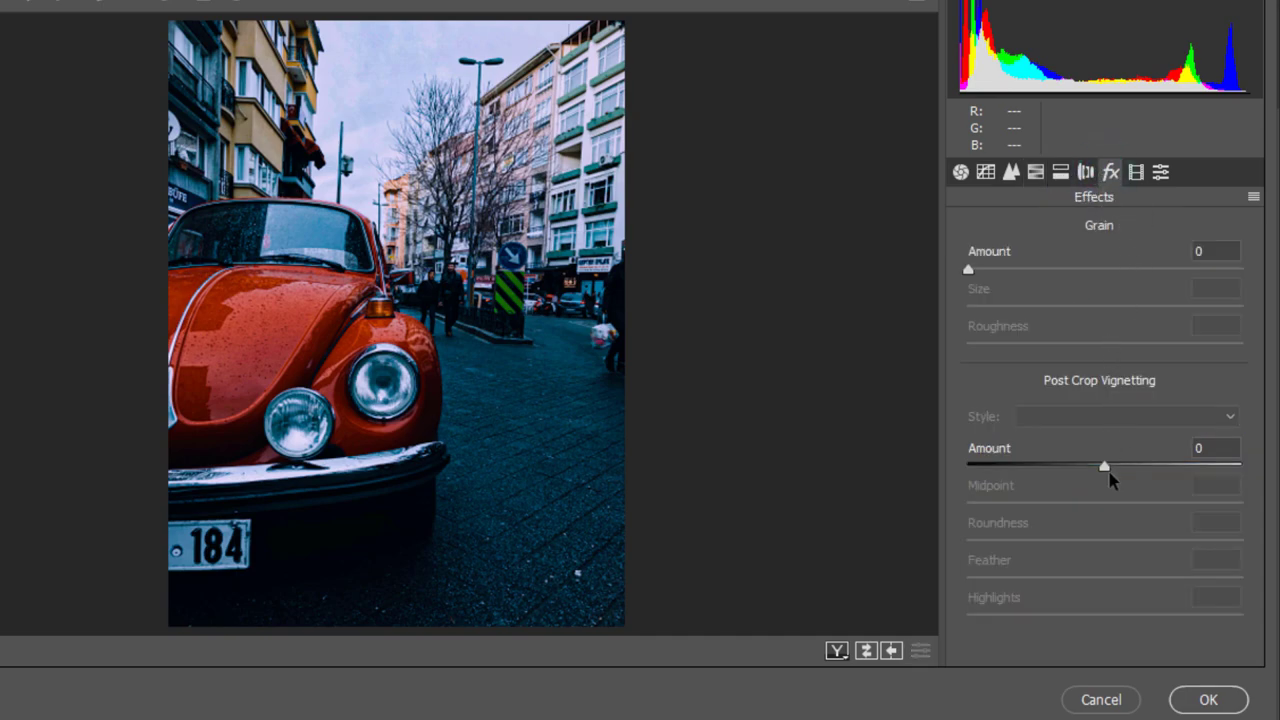
pyautogui.moveTo(1104, 467); pyautogui.dragTo(1042, 466)
pyautogui.moveTo(1104, 541)
pyautogui.mouseDown()
pyautogui.moveTo(1068, 541)
pyautogui.moveTo(1131, 579)
pyautogui.moveTo(1176, 584)
pyautogui.mouseUp()
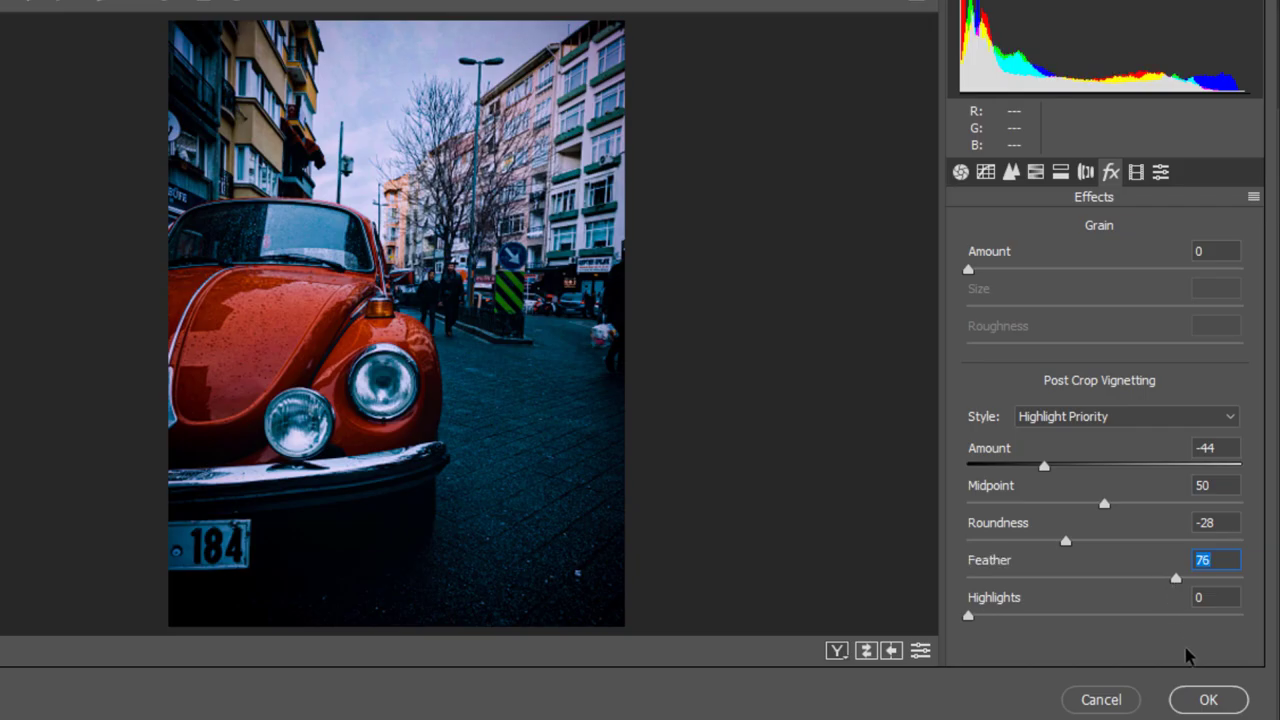
pyautogui.click(1203, 699)
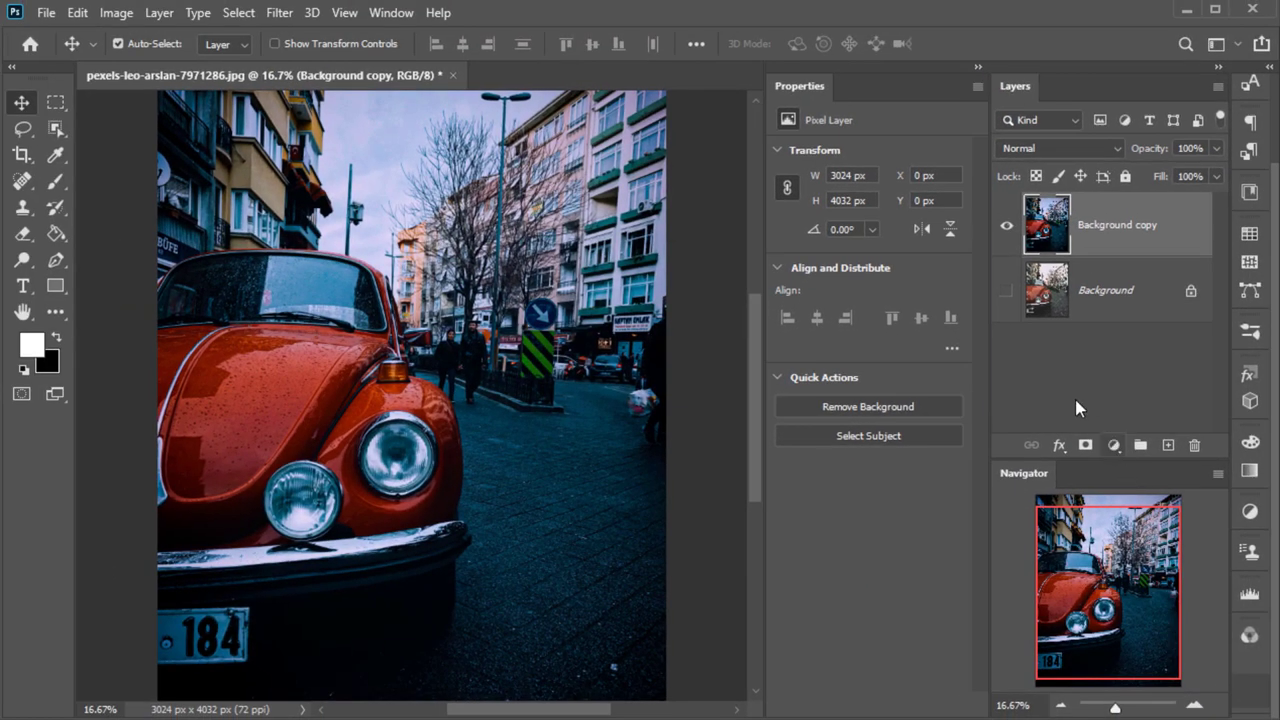
# Compare the graded copy against the original and choose the Elliptical Marquee Tool
pyautogui.click(1004, 228)
pyautogui.click(1004, 228)
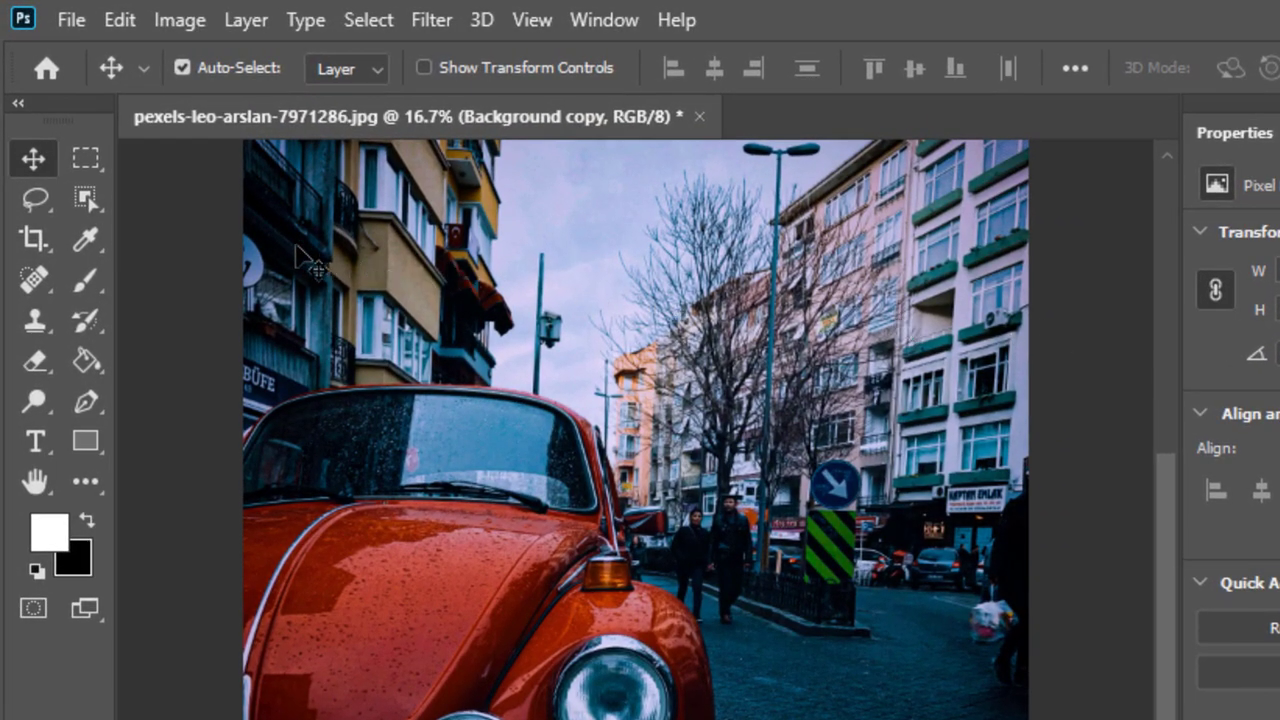
pyautogui.click(77, 157)
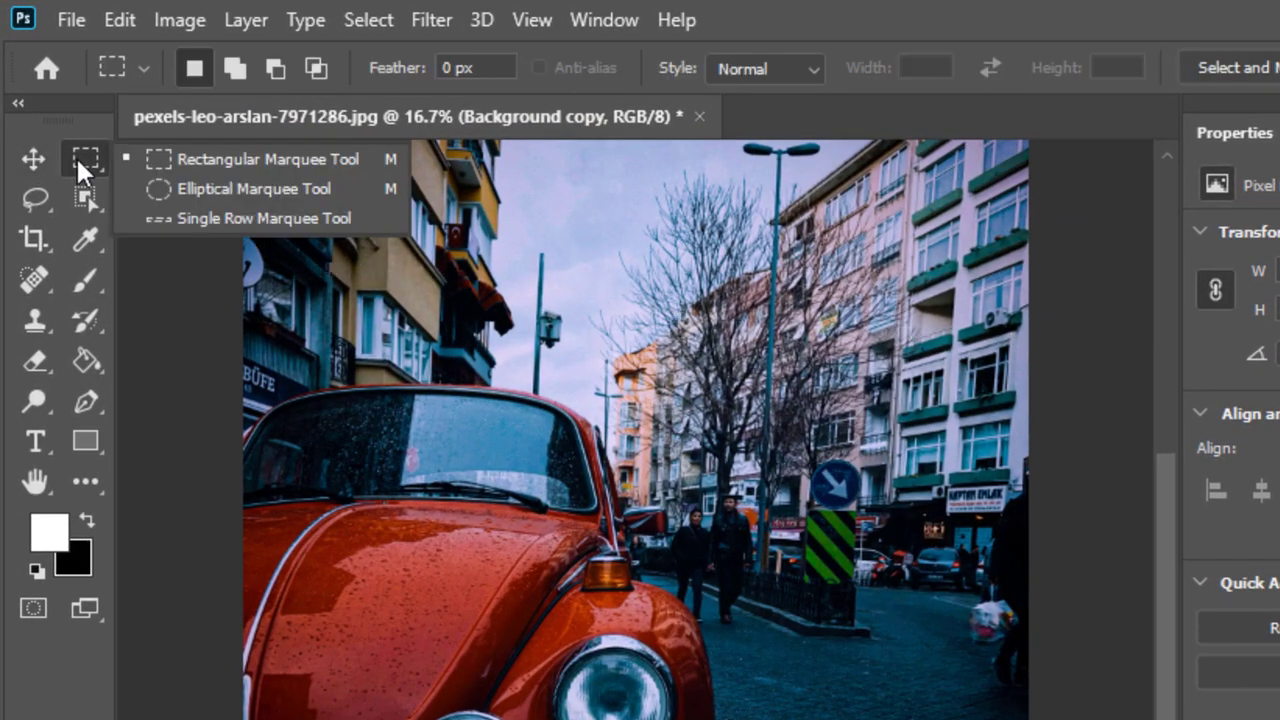
pyautogui.click(121, 185)
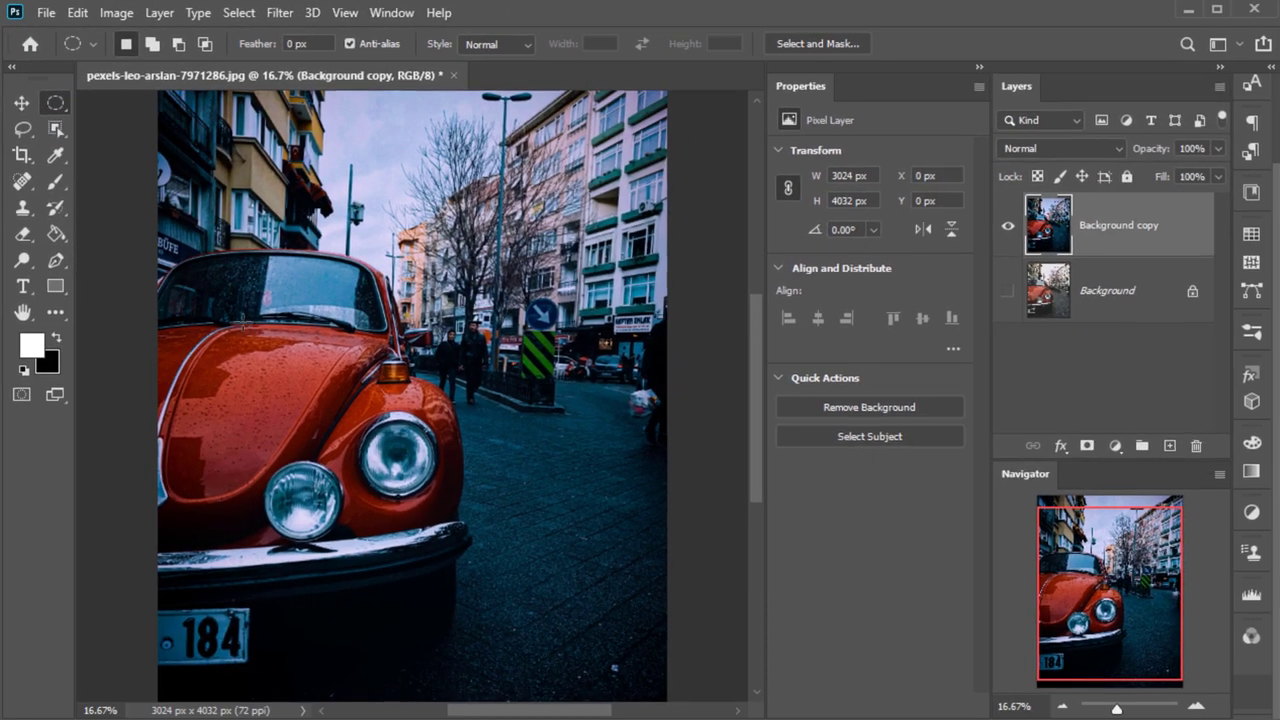
# Draw oval selections around both the left and right headlights
pyautogui.keyDown('alt'); pyautogui.scroll(3, 312, 381); pyautogui.keyUp('alt')
pyautogui.scroll(-3, 312, 381)
pyautogui.keyDown('alt'); pyautogui.scroll(1, 370, 420); pyautogui.keyUp('alt')
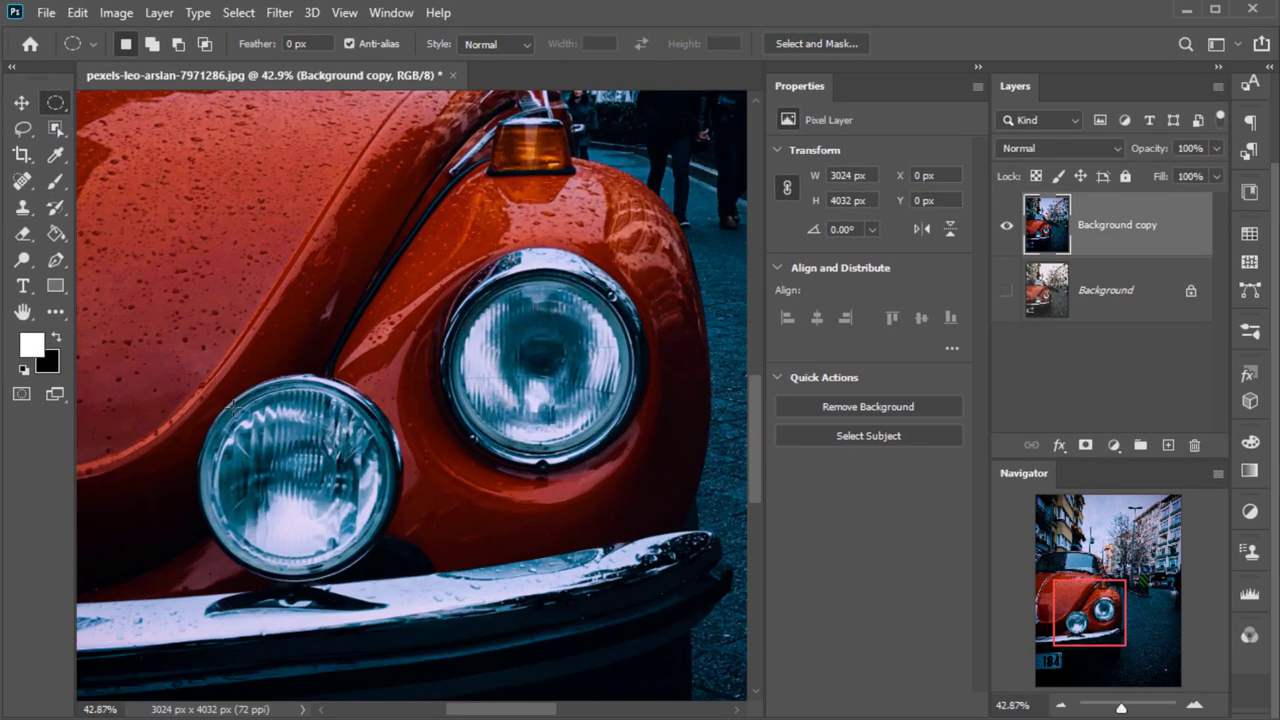
pyautogui.moveTo(218, 405); pyautogui.dragTo(380, 564)
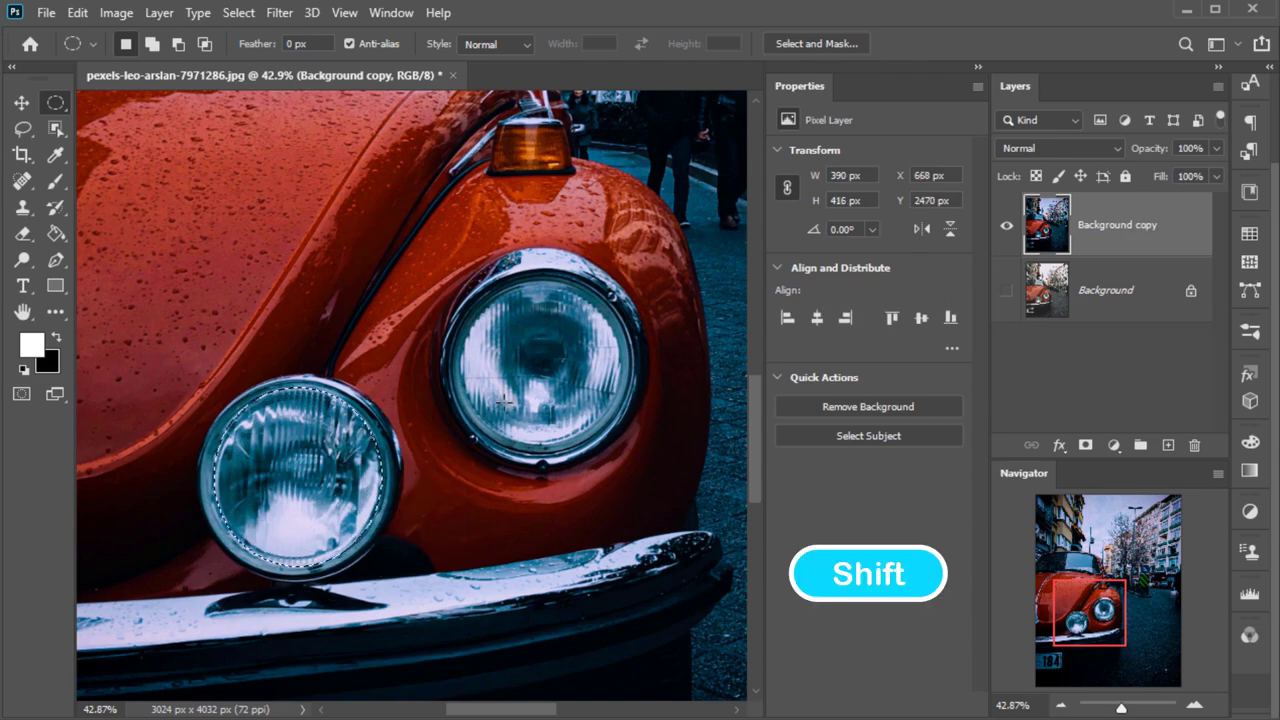
pyautogui.moveTo(467, 288); pyautogui.dragTo(619, 442)
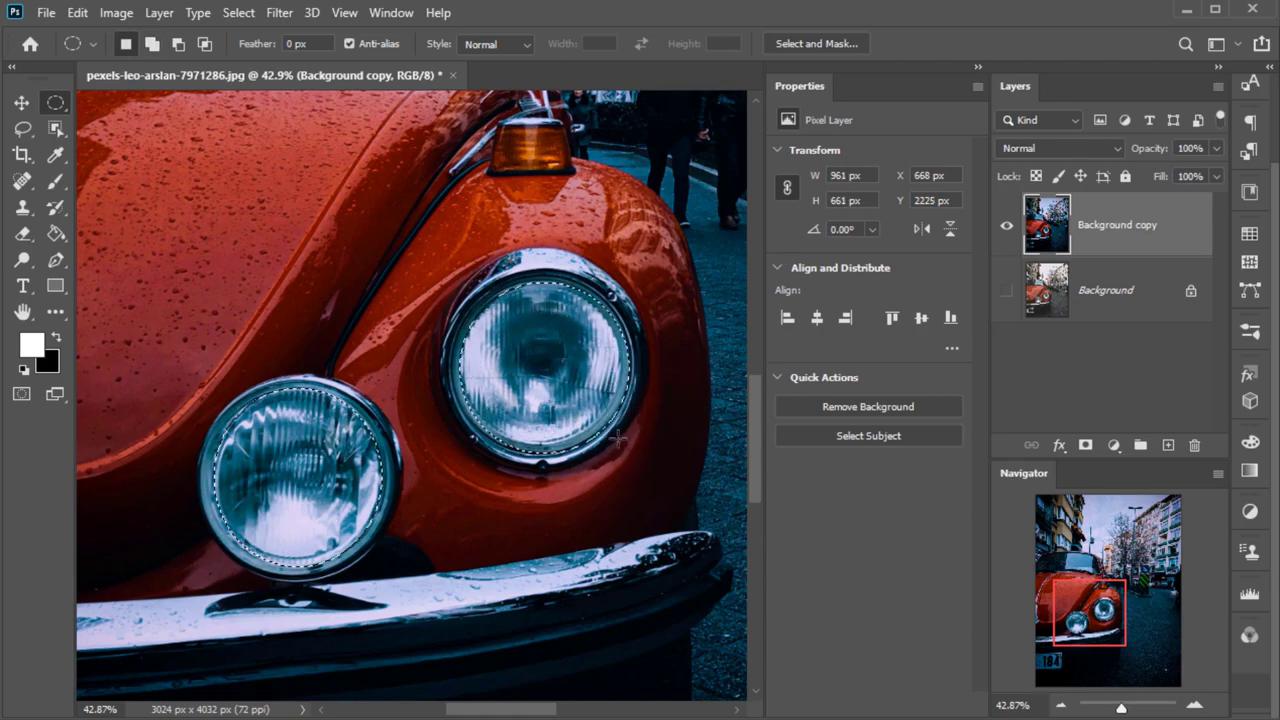
pyautogui.scroll(-4, 619, 442)
pyautogui.scroll(-1, 617, 438)
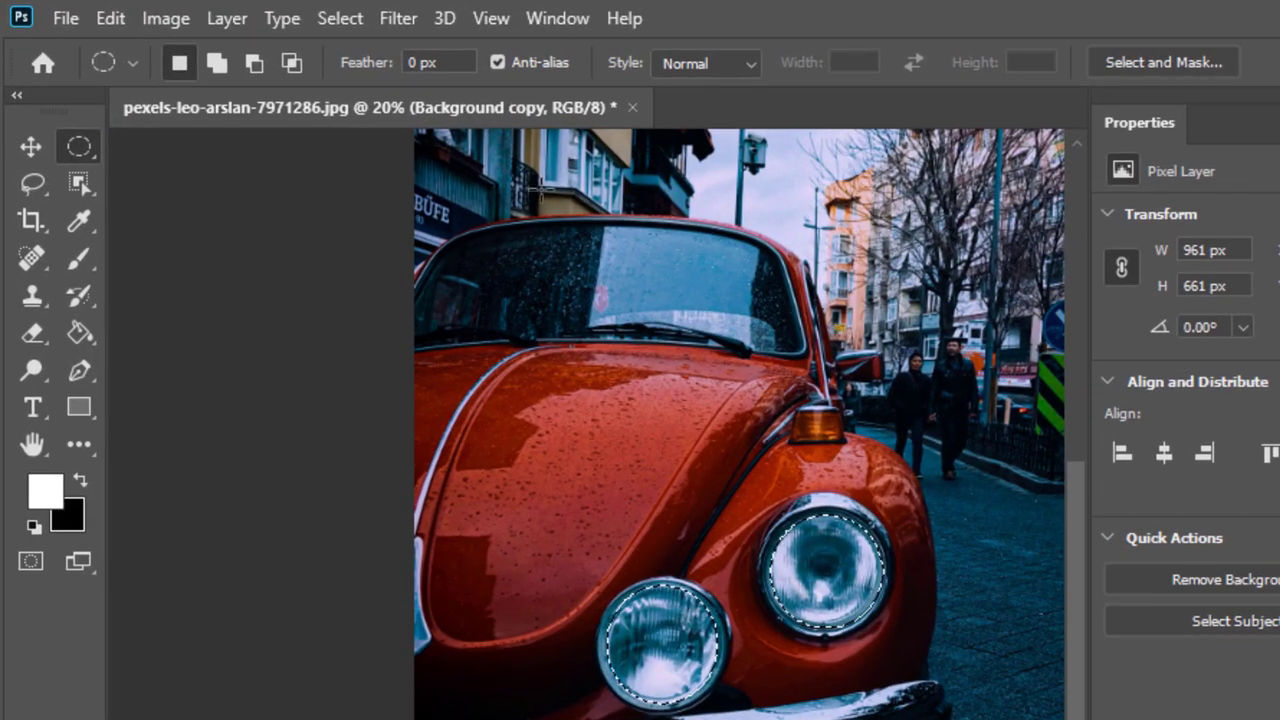
# Invert the selection and add a Color Lookup layer using NightFromDay.CUBE
pyautogui.click(252, 11)
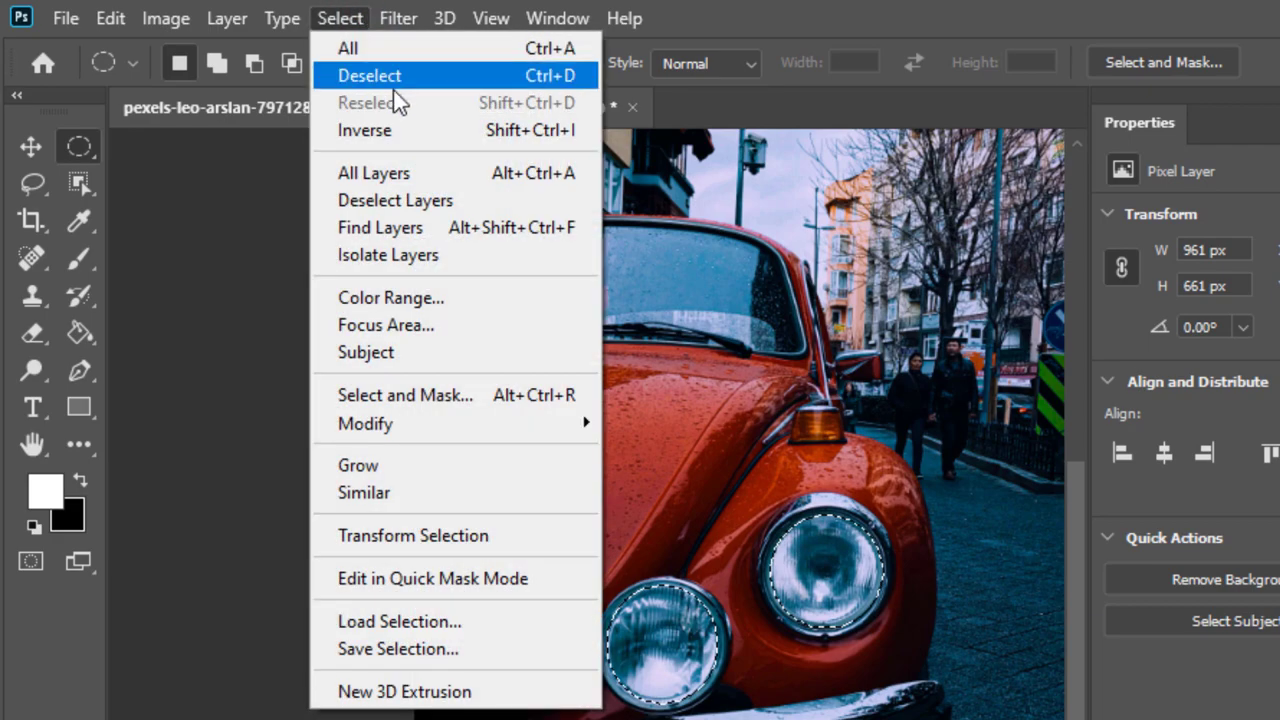
pyautogui.click(405, 126)
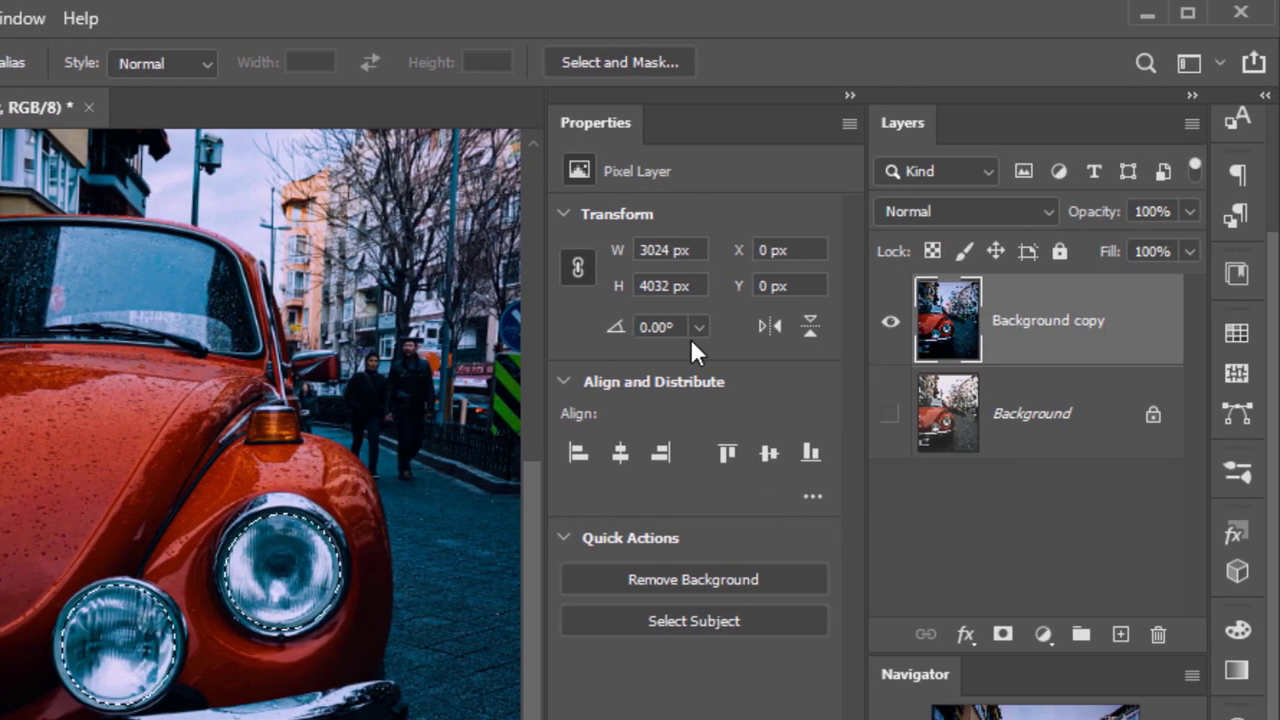
pyautogui.click(1043, 634)
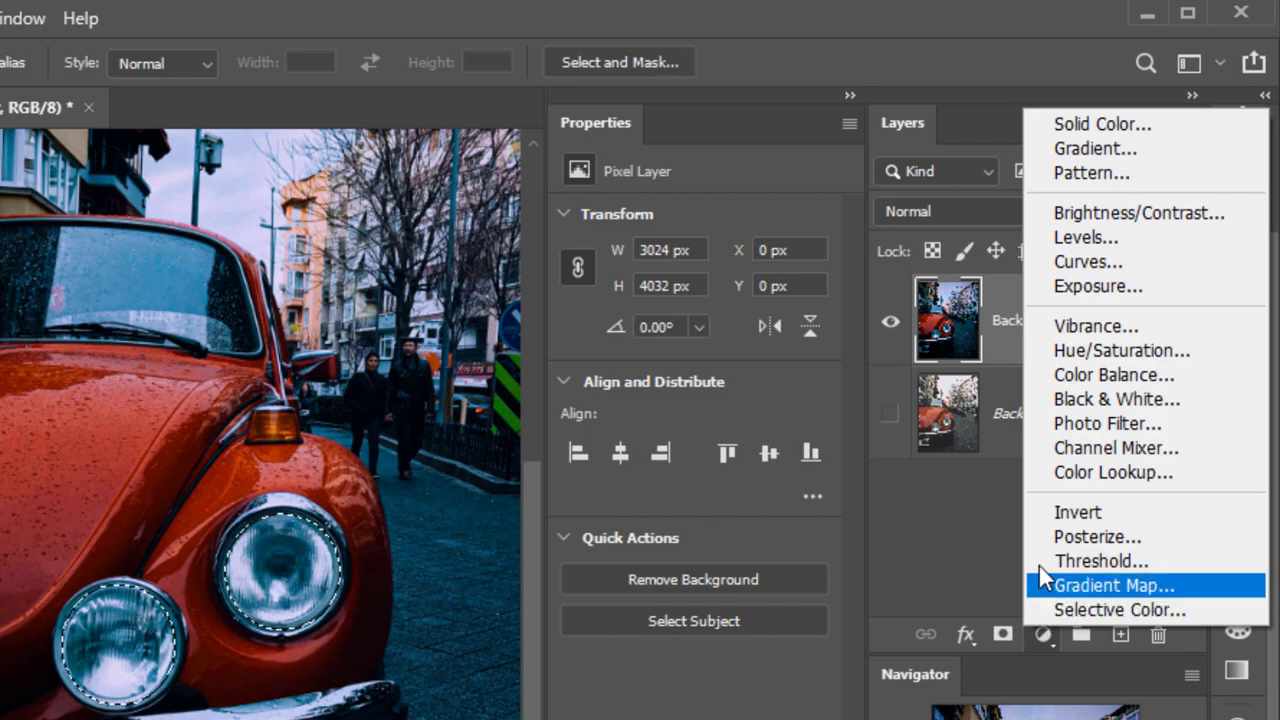
pyautogui.click(1045, 475)
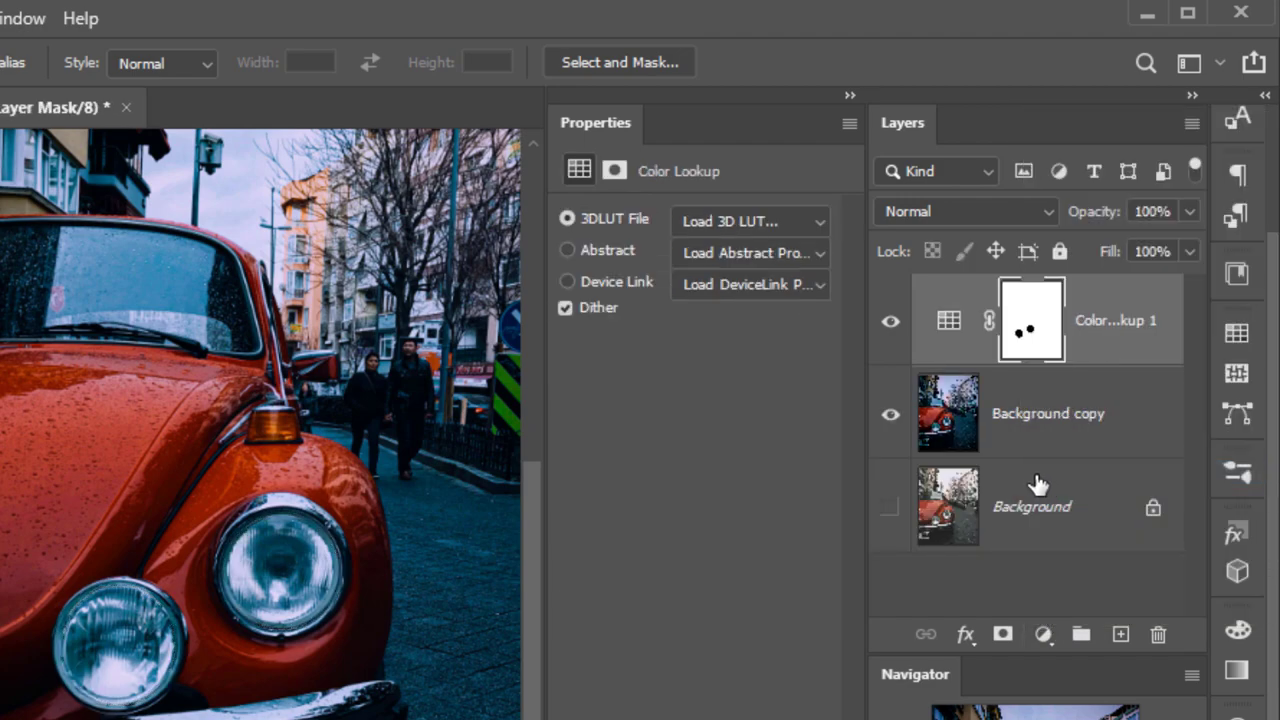
pyautogui.click(705, 215)
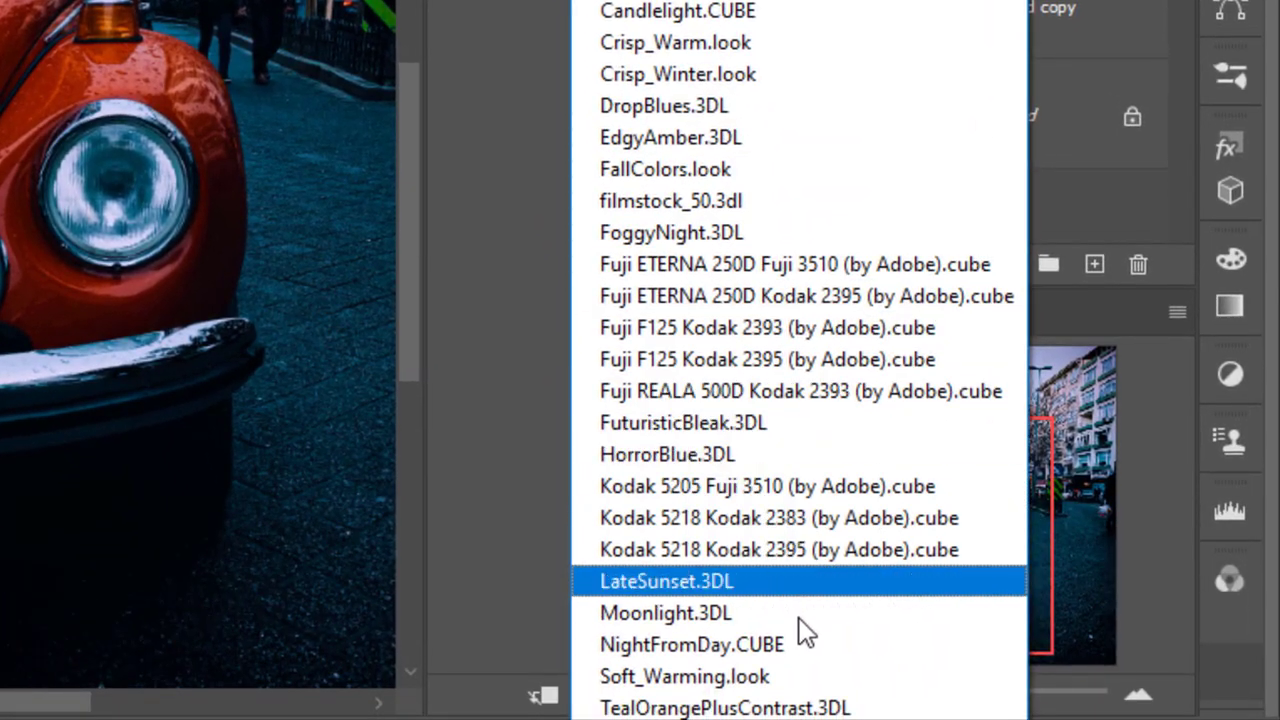
pyautogui.click(806, 644)
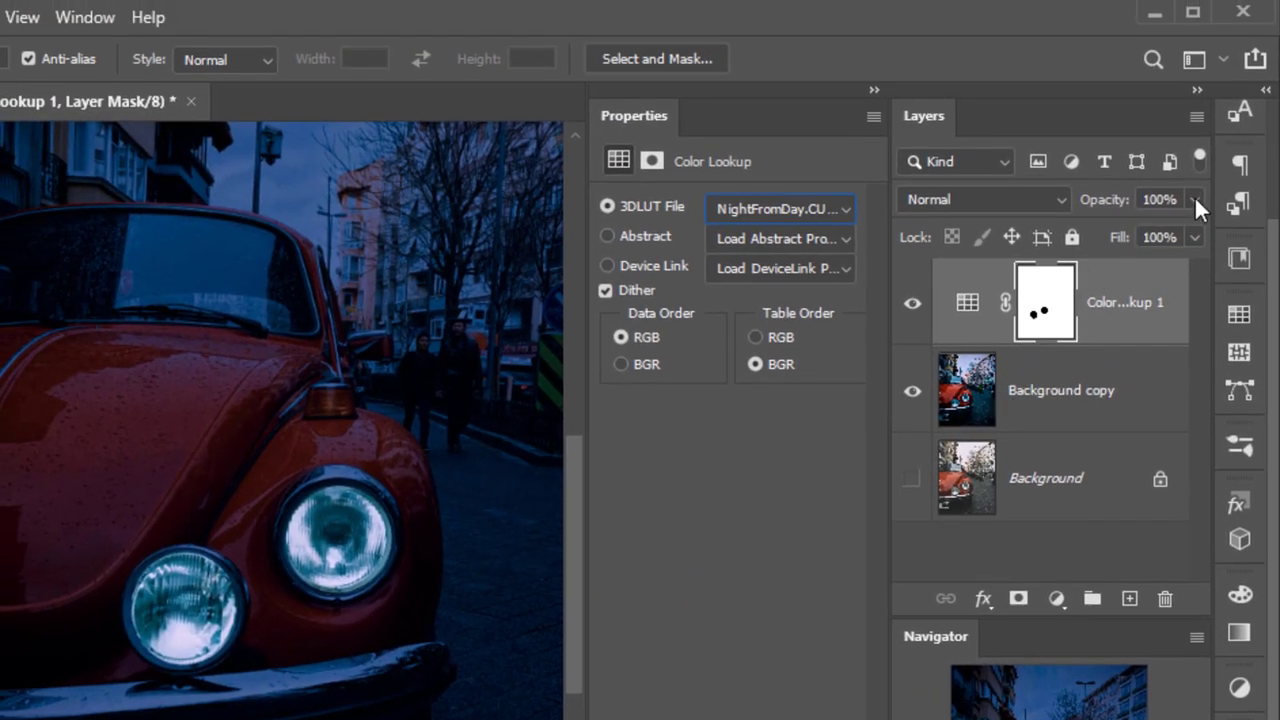
# Set the Color Lookup layer to 66% opacity and 34% fill
pyautogui.click(1194, 198)
pyautogui.moveTo(1150, 224); pyautogui.dragTo(1148, 224)
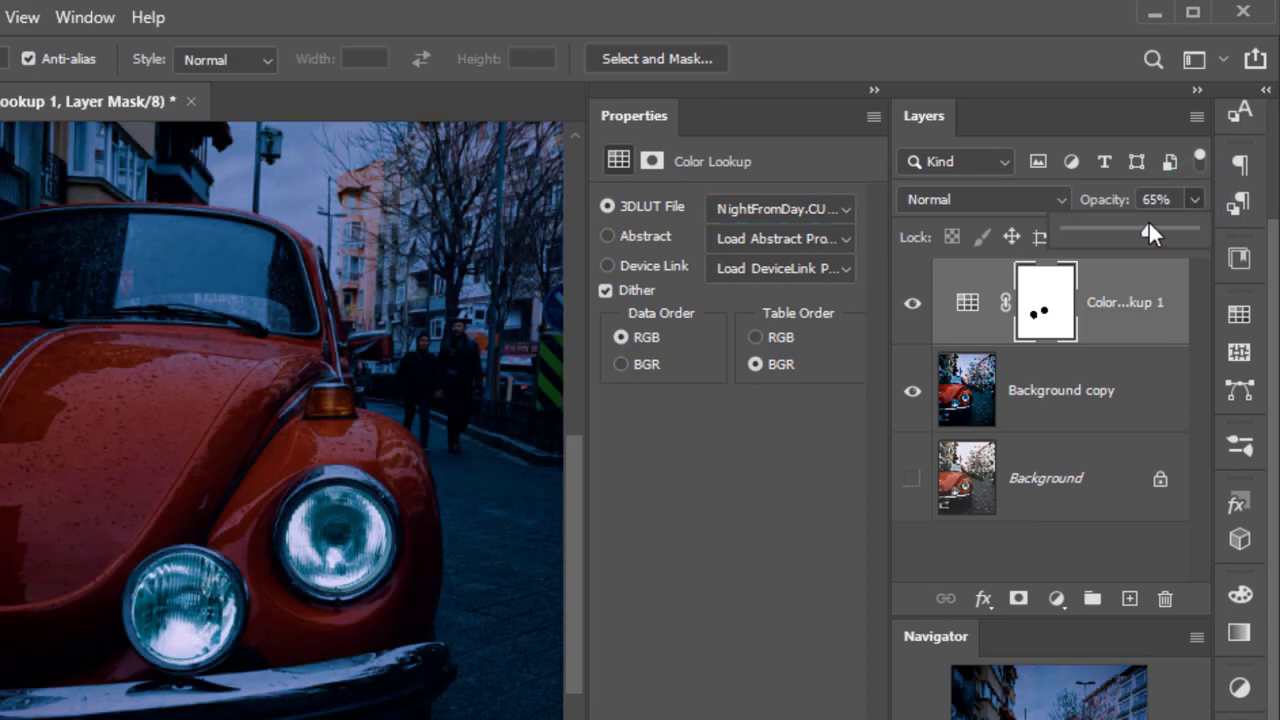
pyautogui.click(1196, 199)
pyautogui.click(1196, 237)
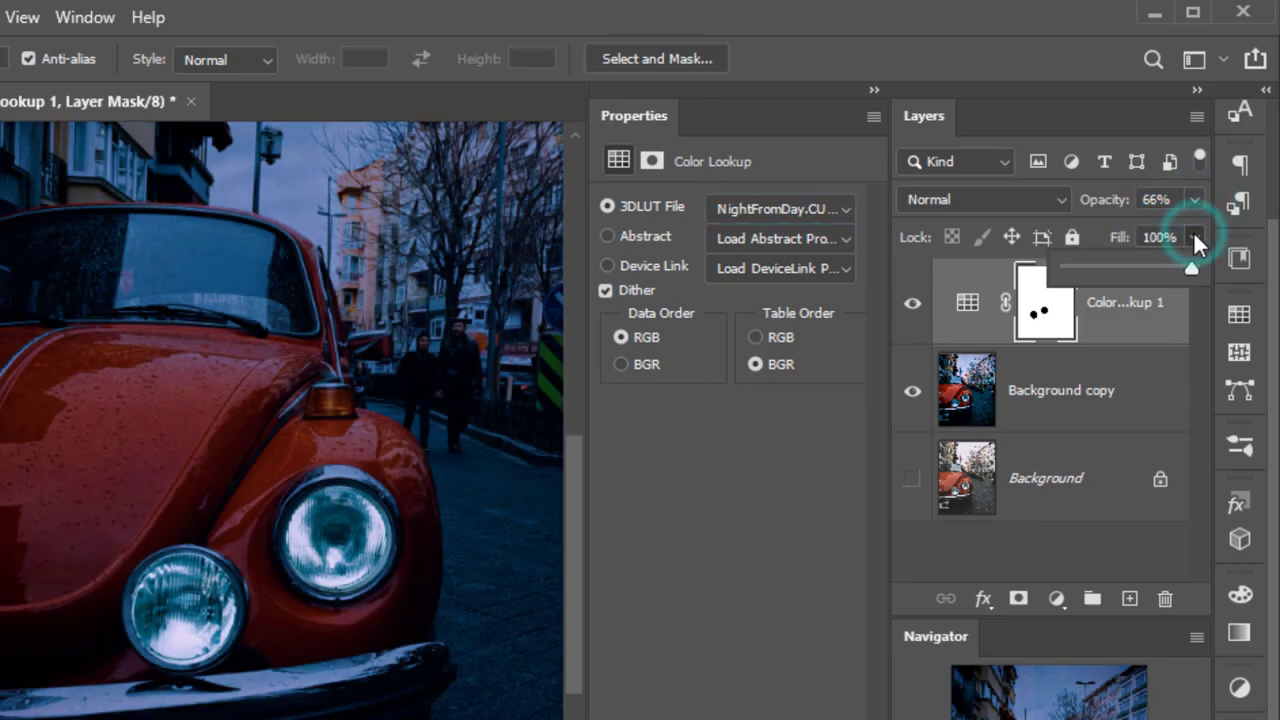
pyautogui.moveTo(1178, 265); pyautogui.dragTo(1109, 262)
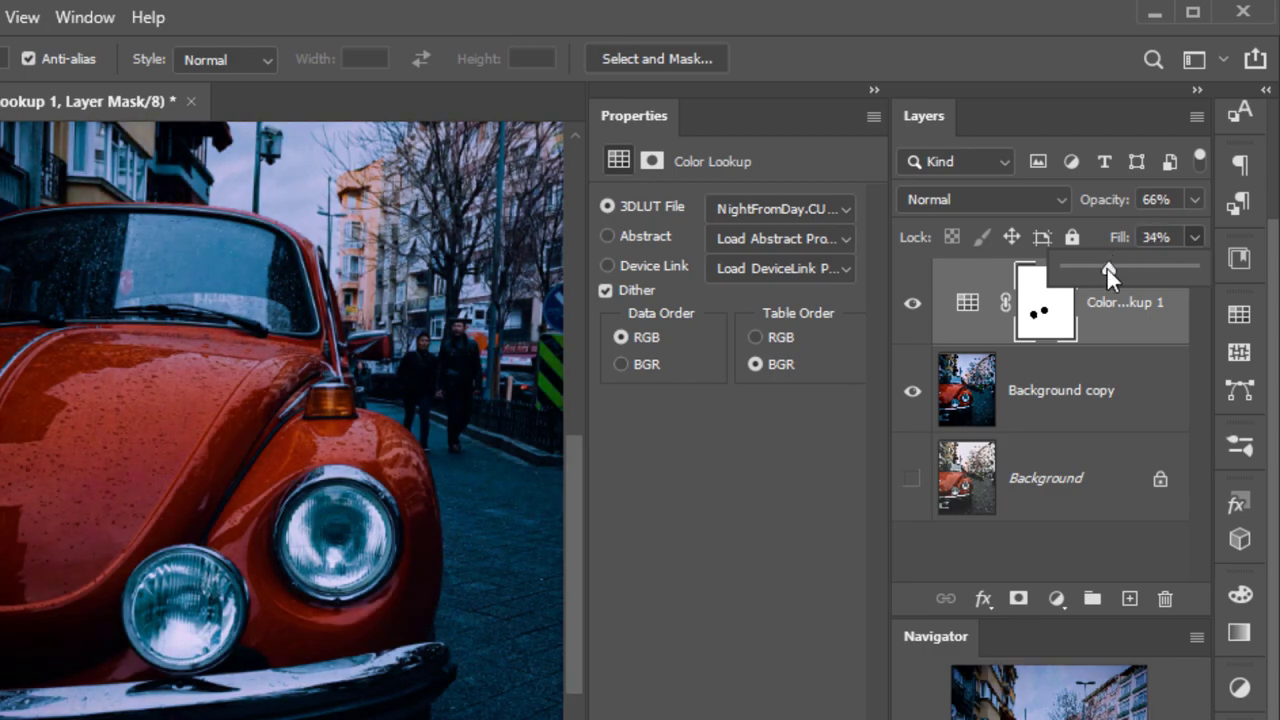
pyautogui.click(1040, 322)
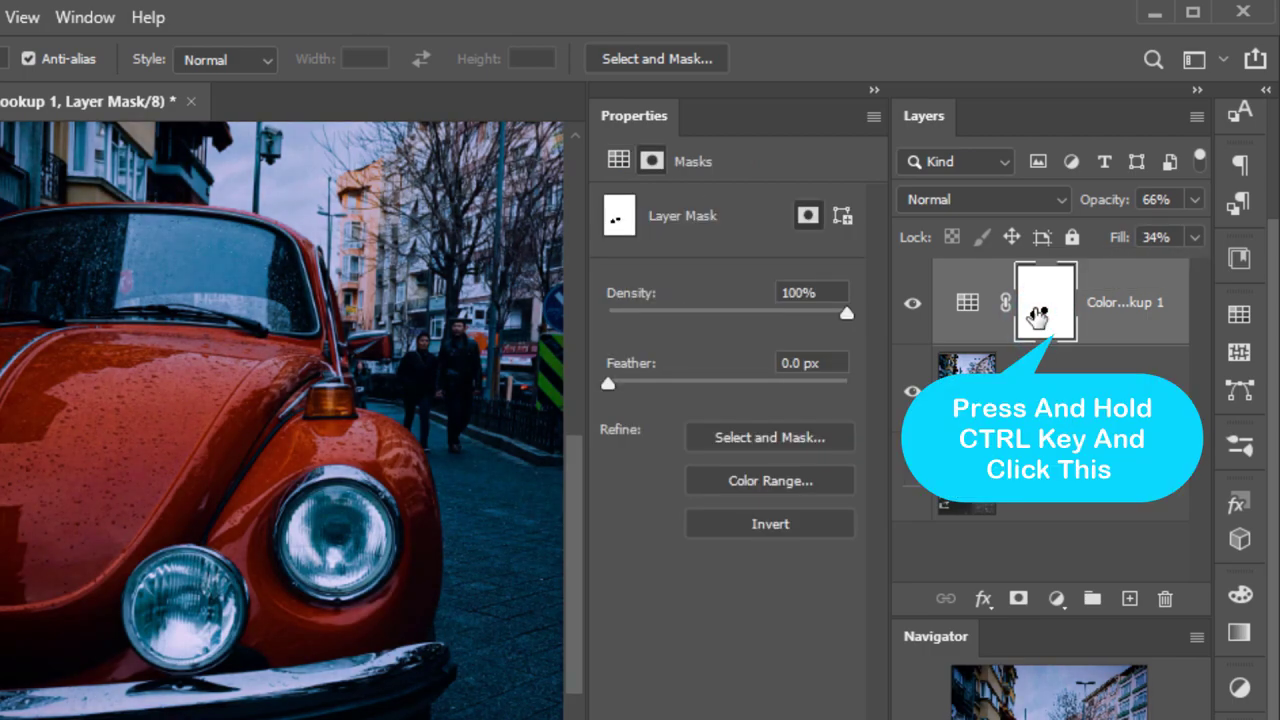
# Load the lookup layer's mask as a selection and invert it to just the headlights
pyautogui.keyDown('ctrl'); pyautogui.click(1038, 316); pyautogui.keyUp('ctrl')
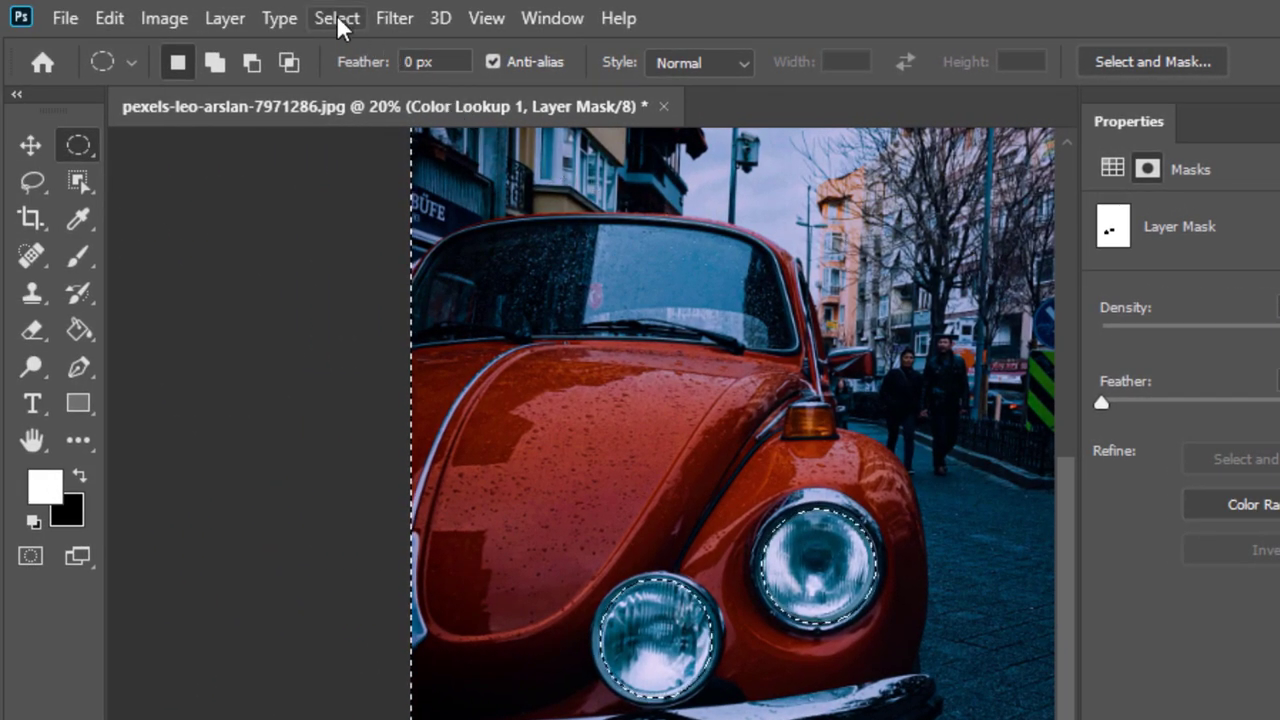
pyautogui.click(337, 17)
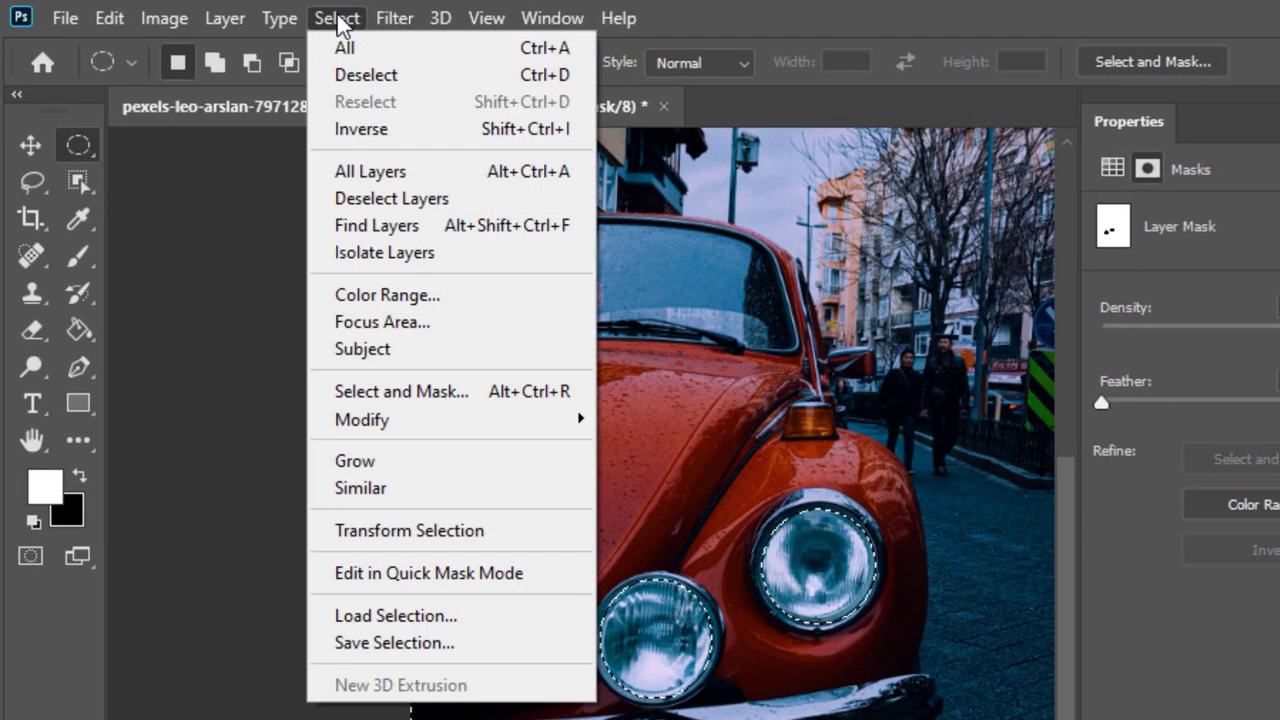
pyautogui.click(400, 130)
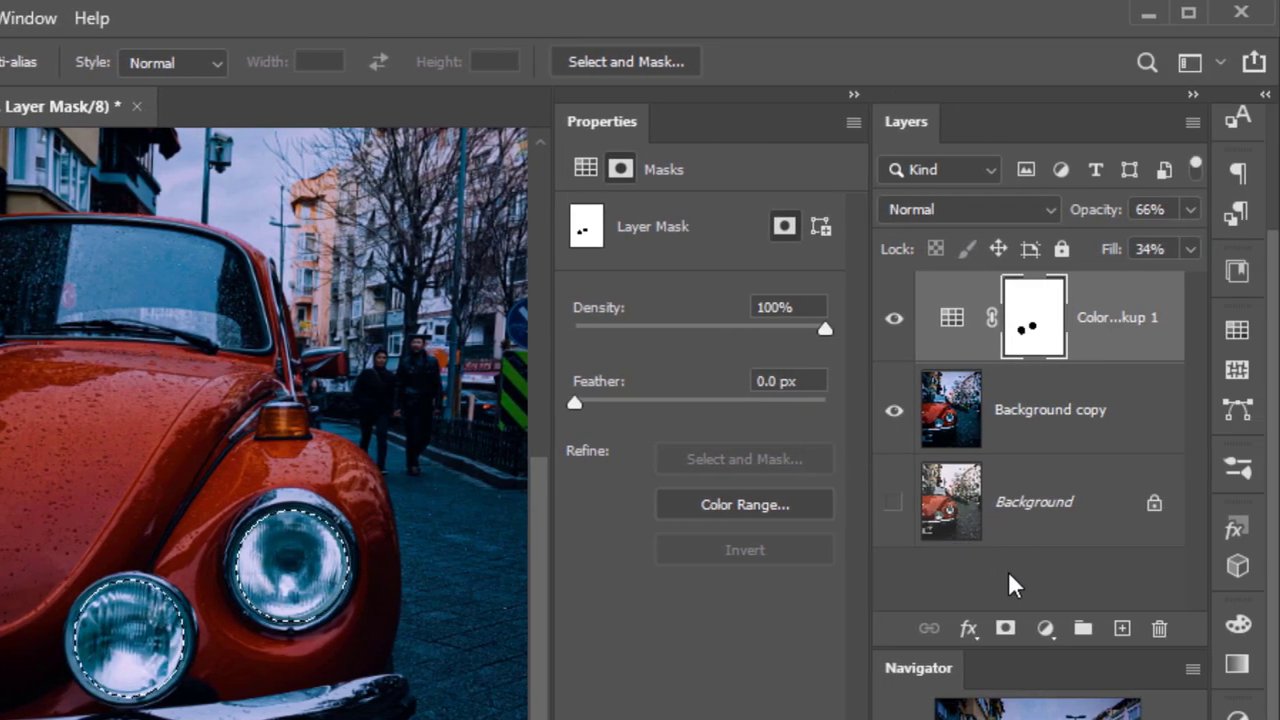
# Add a Levels adjustment on the headlights with the white input lowered to 151
pyautogui.click(1044, 628)
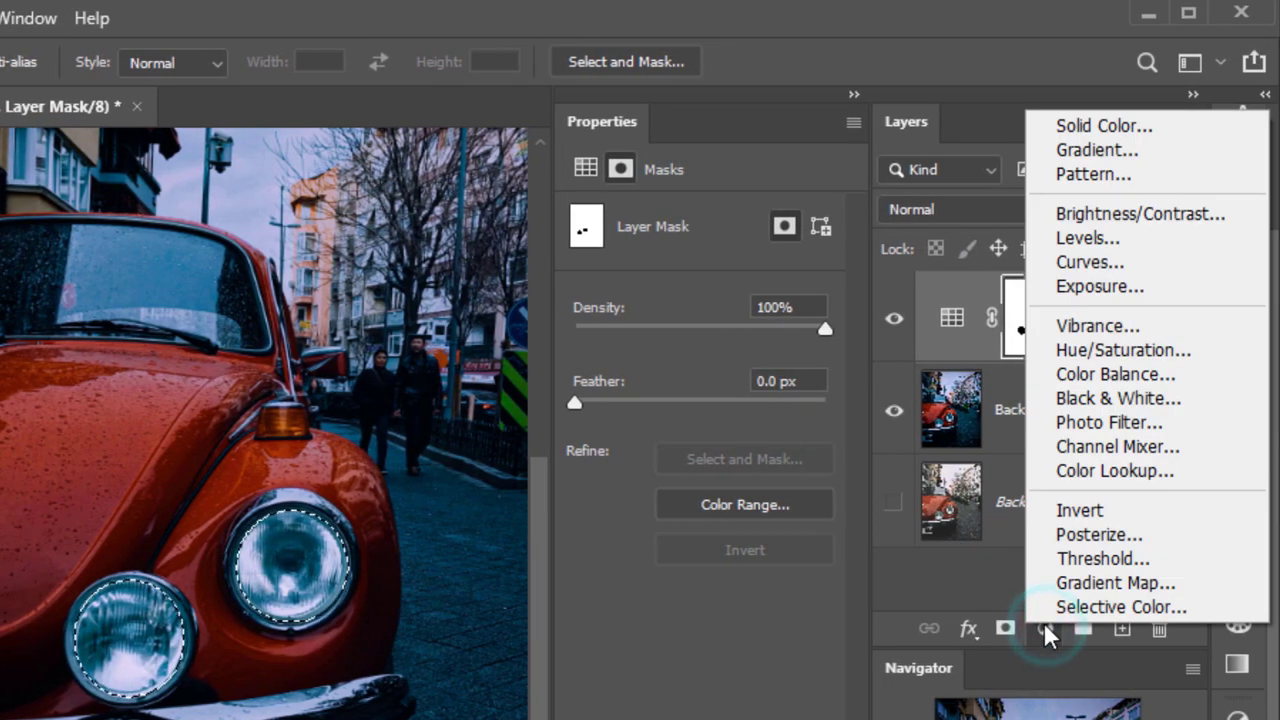
pyautogui.click(1040, 242)
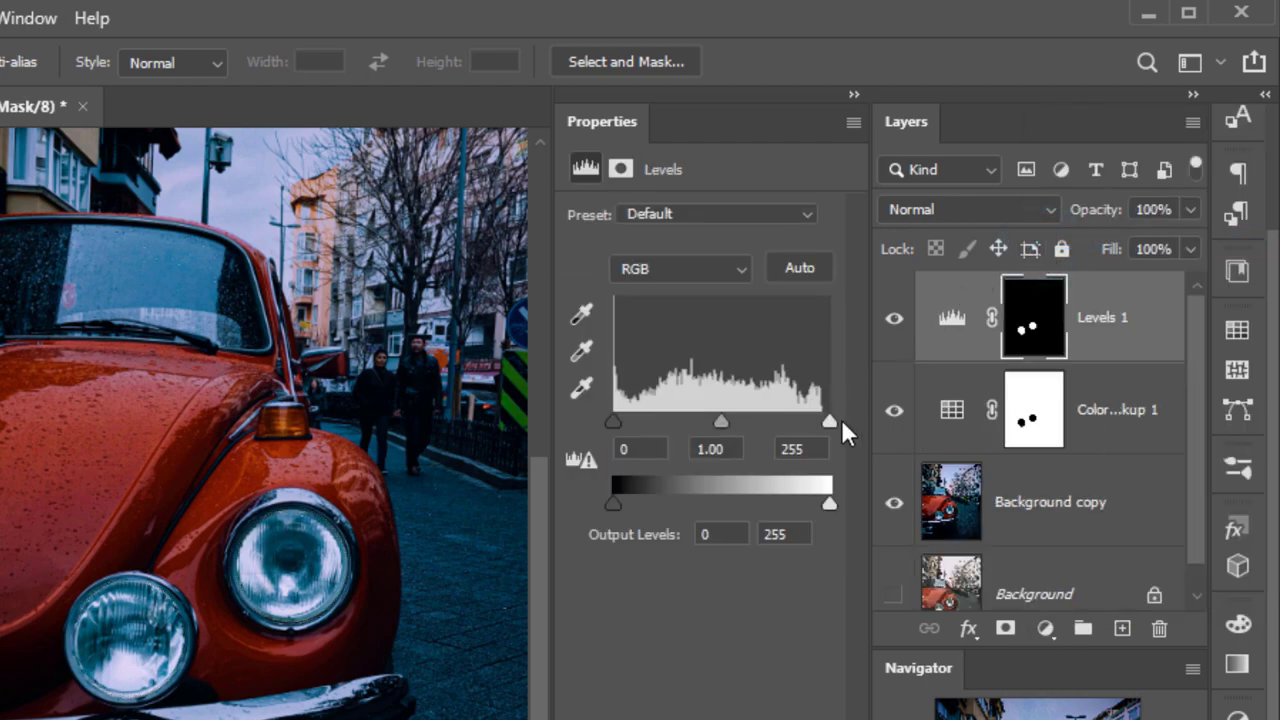
pyautogui.moveTo(831, 420)
pyautogui.mouseDown()
pyautogui.moveTo(689, 421)
pyautogui.moveTo(741, 421)
pyautogui.mouseUp()
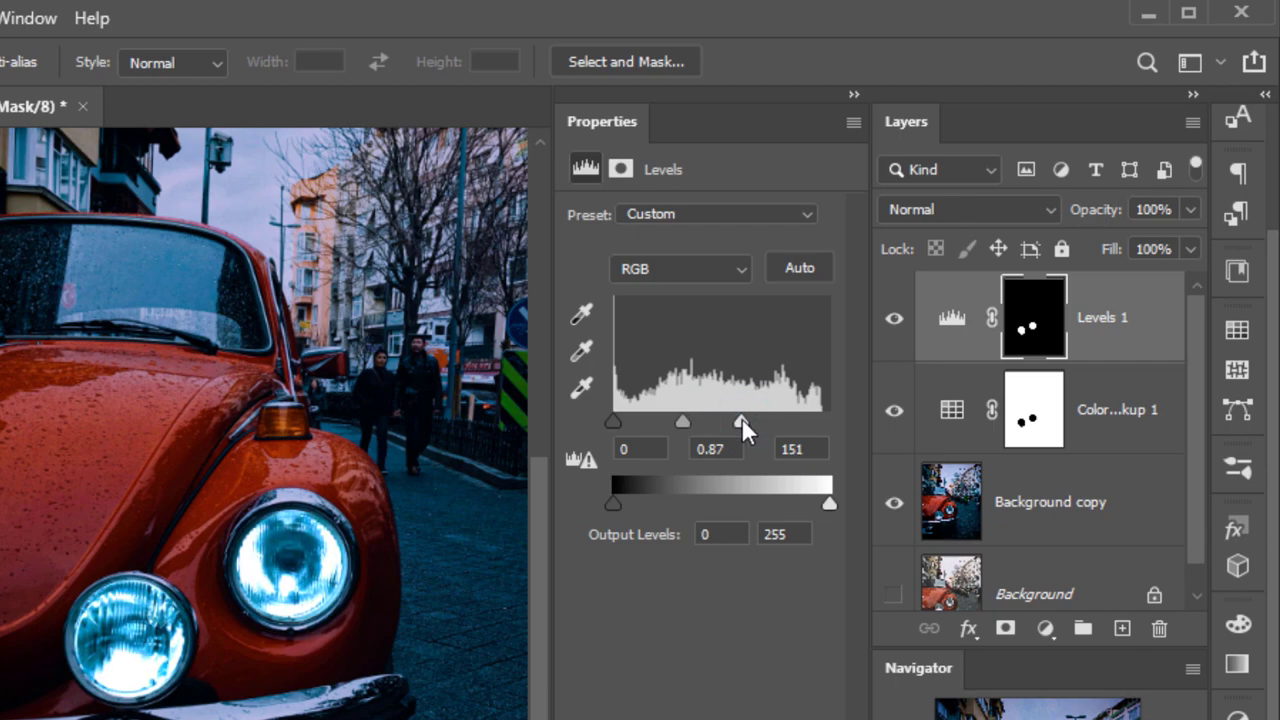
pyautogui.click(1033, 343)
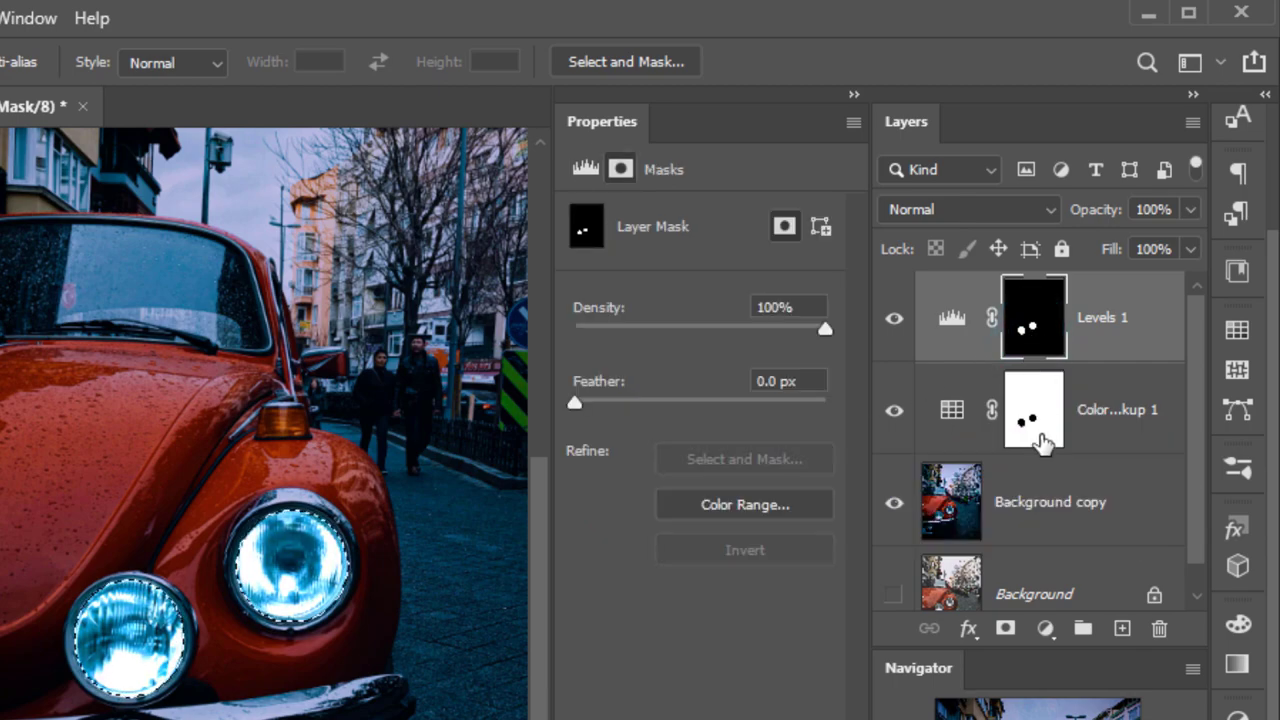
pyautogui.click(1045, 628)
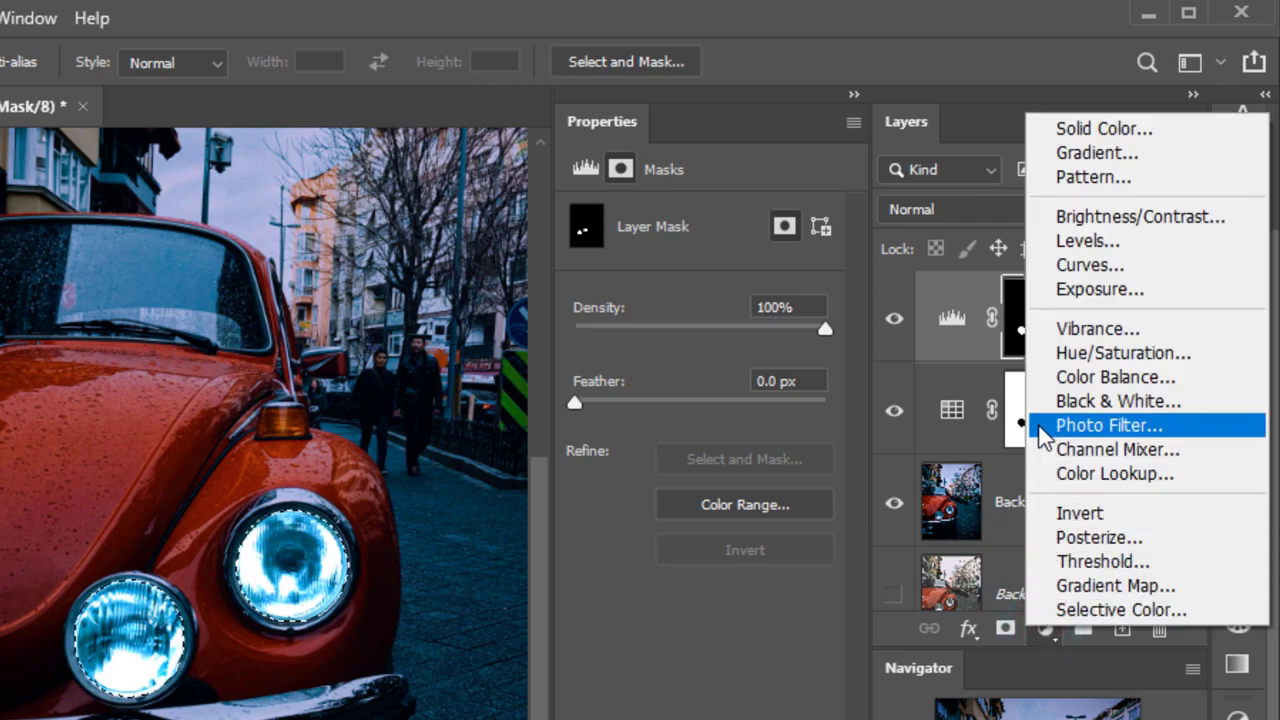
# Add a Warming Filter (85) Photo Filter at 84% density and create empty Layer 1
pyautogui.click(1045, 436)
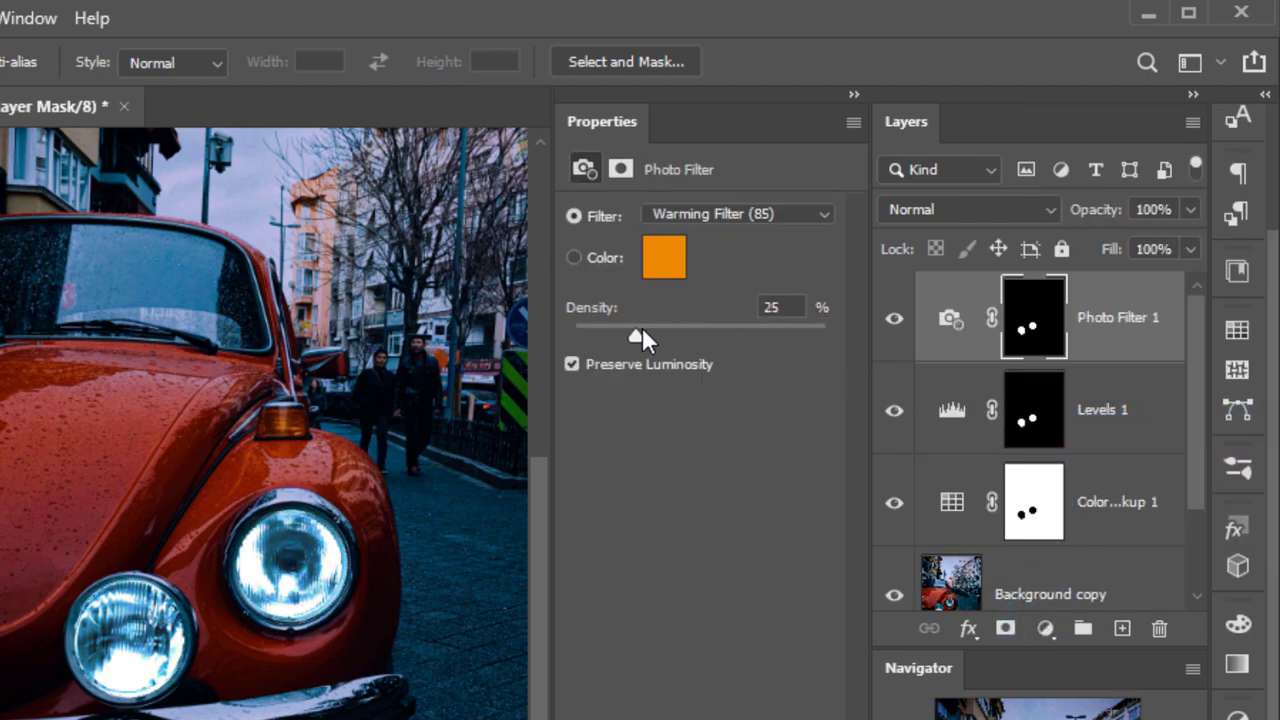
pyautogui.moveTo(639, 333); pyautogui.dragTo(784, 334)
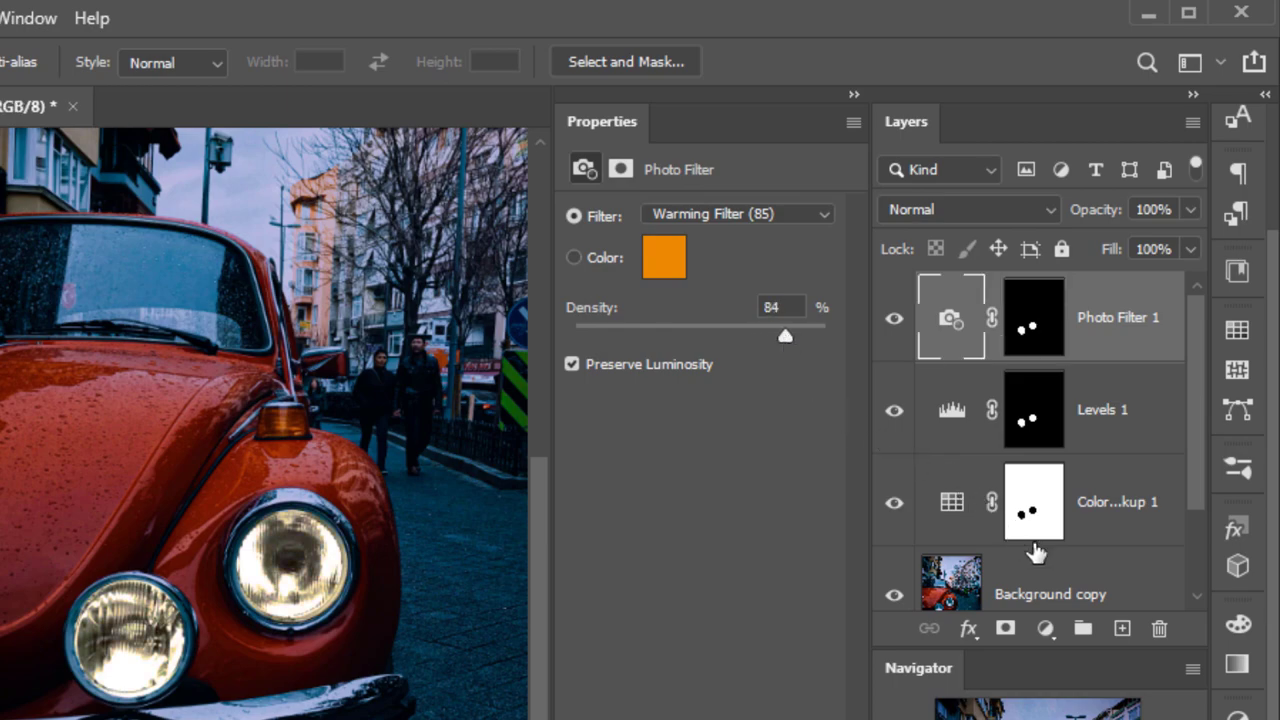
pyautogui.click(1122, 627)
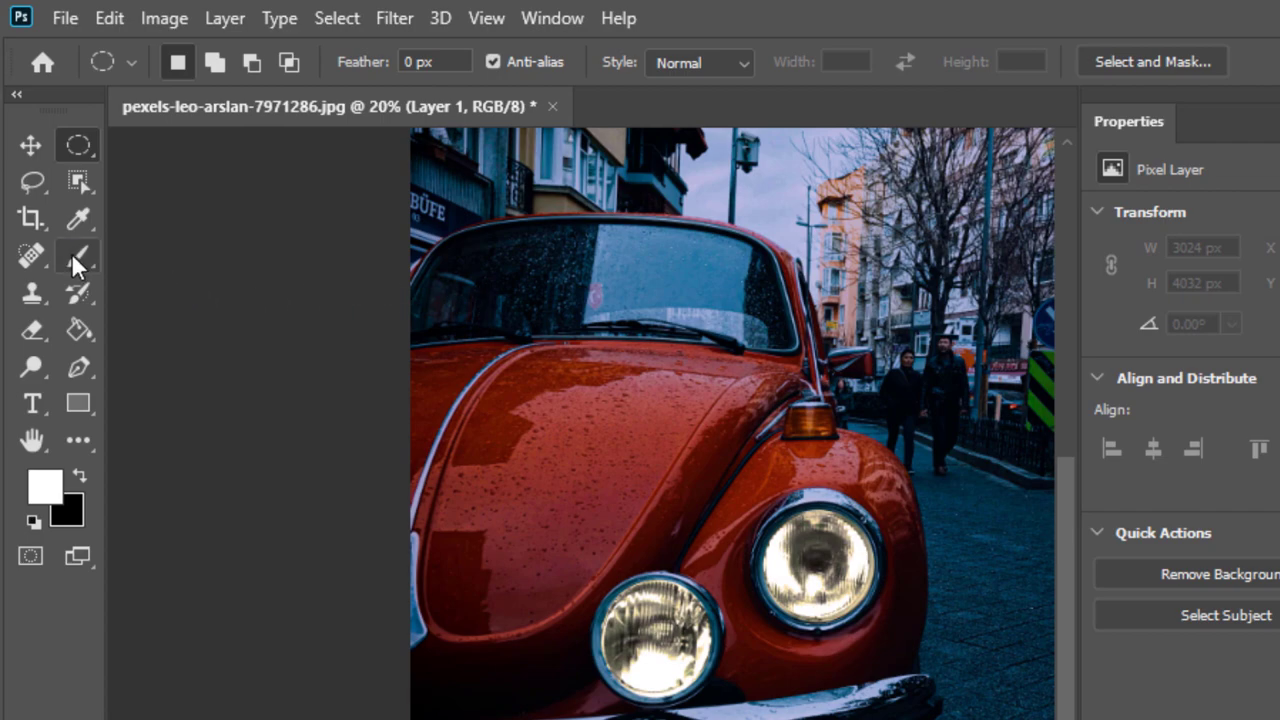
# Choose the Brush tool with a warm yellow ffcc00 foreground colour
pyautogui.click(72, 253)
pyautogui.click(48, 474)
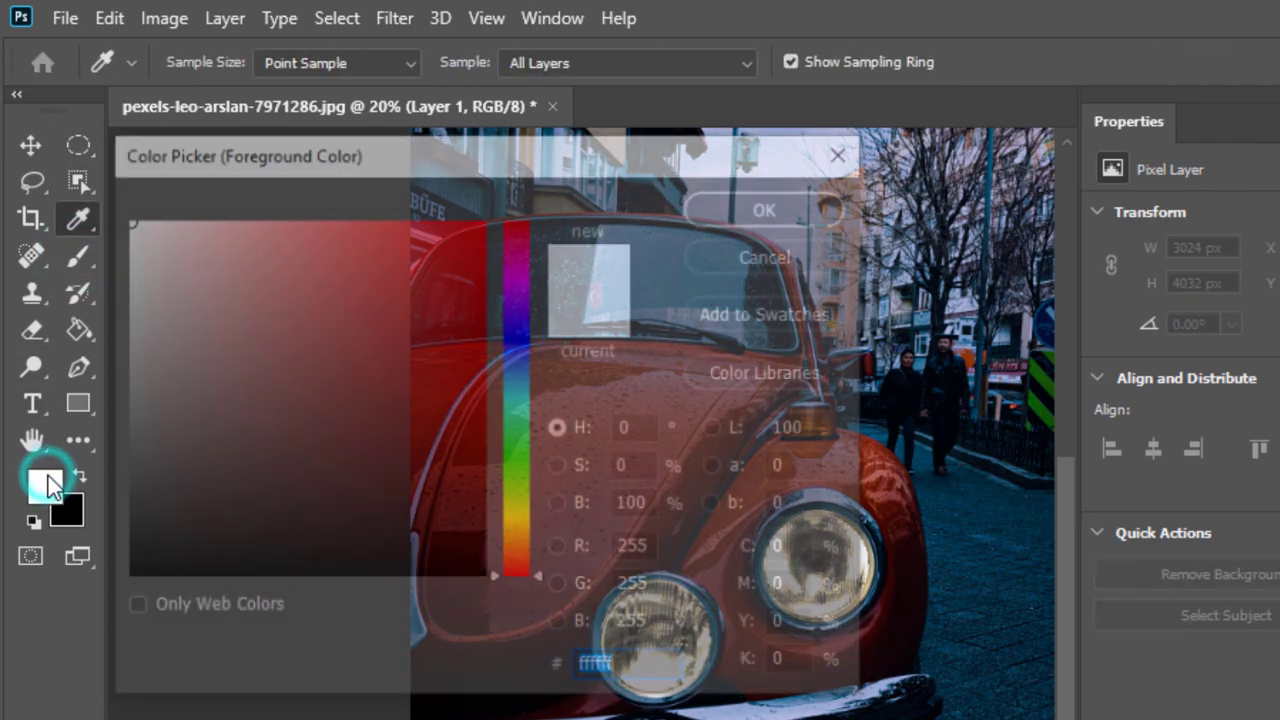
pyautogui.moveTo(318, 286); pyautogui.dragTo(490, 215)
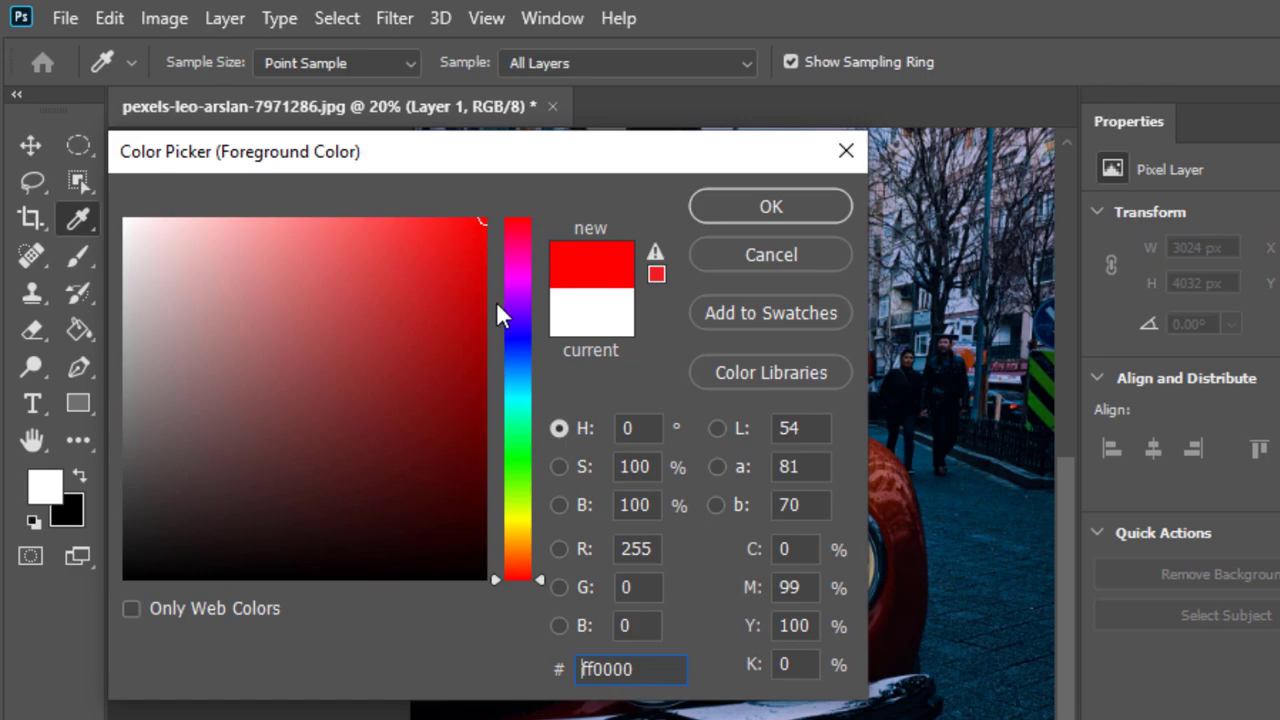
pyautogui.moveTo(512, 533); pyautogui.dragTo(517, 531)
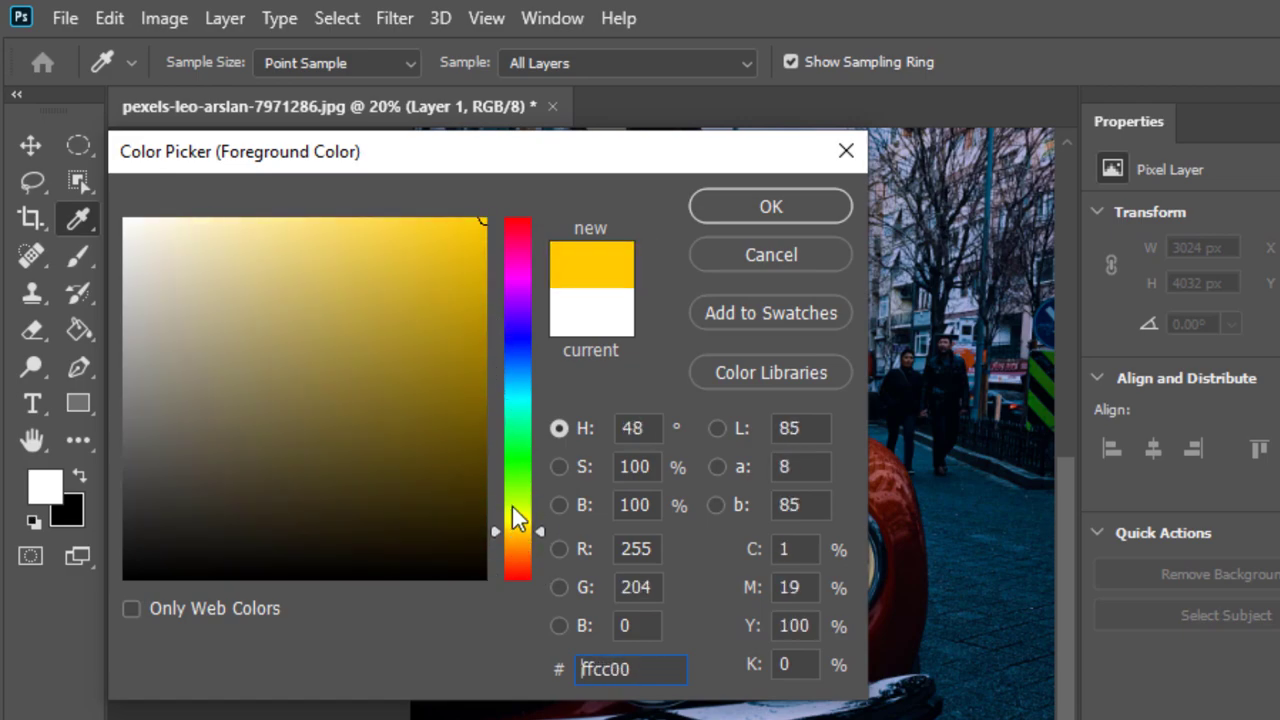
pyautogui.click(724, 206)
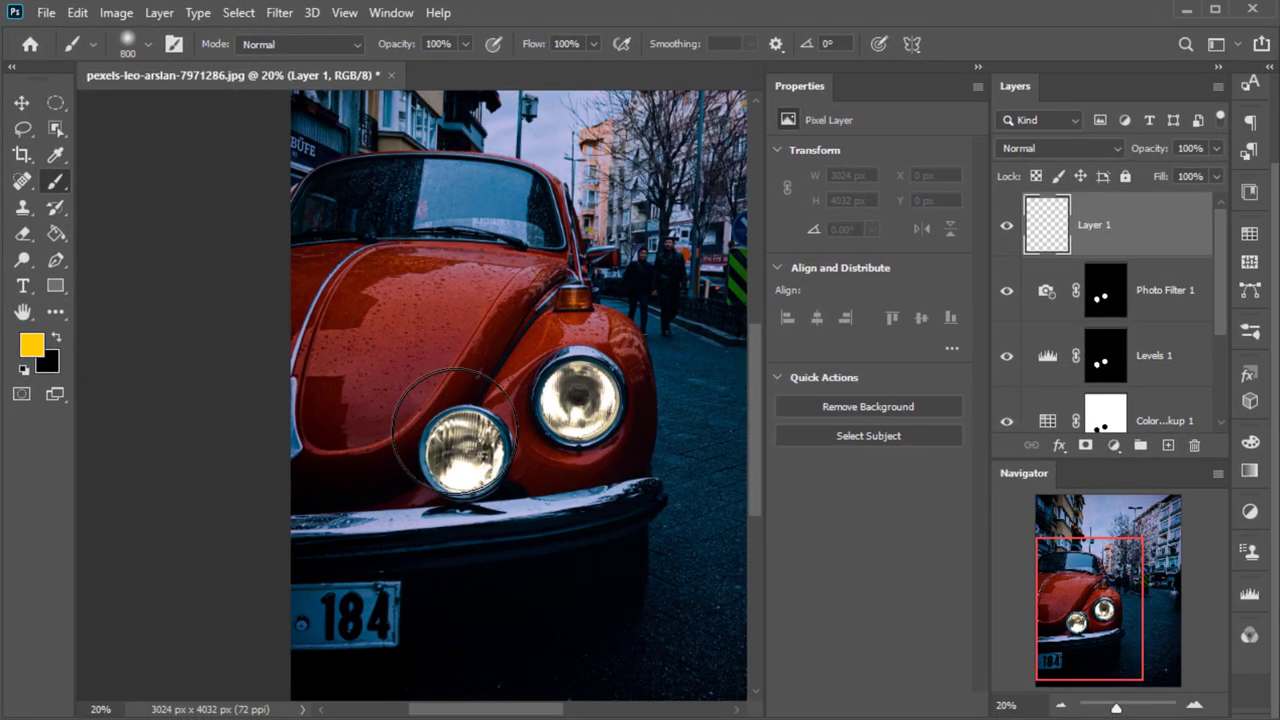
# Paint yellow over the left and right headlights on Layer 1
pyautogui.scroll(2, 455, 430)
pyautogui.scroll(2, 385, 405)
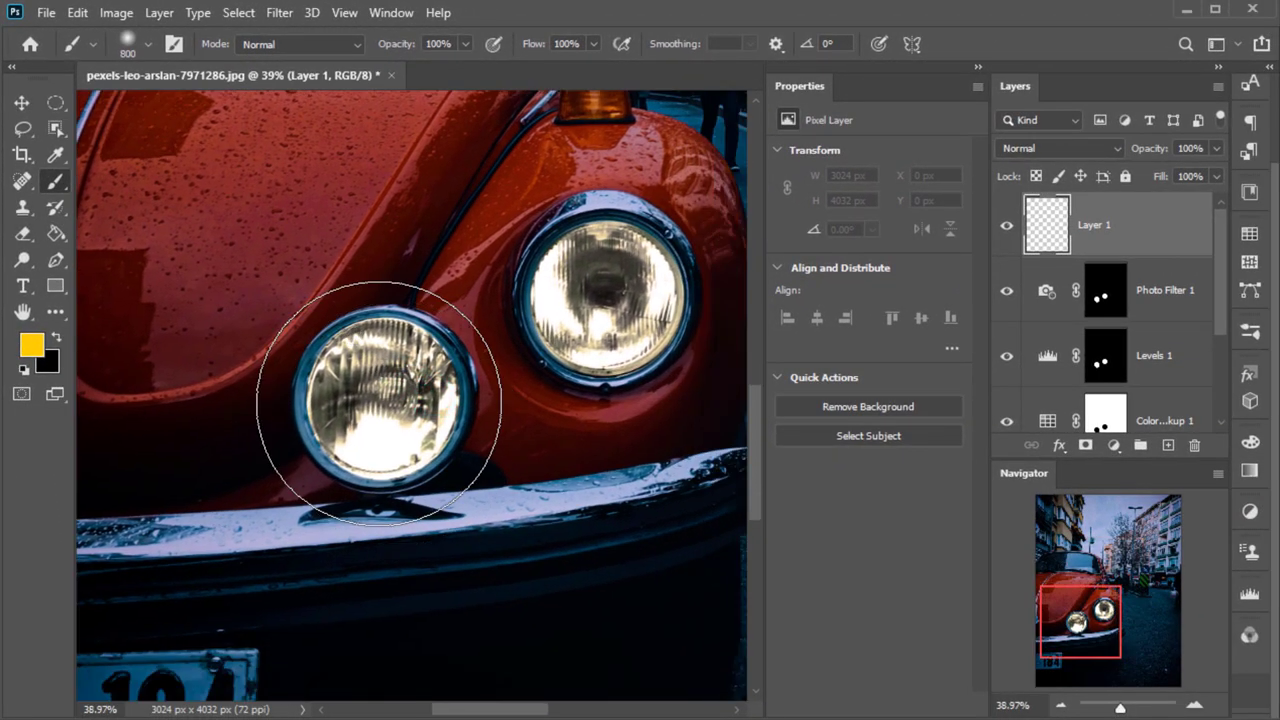
pyautogui.click(380, 398)
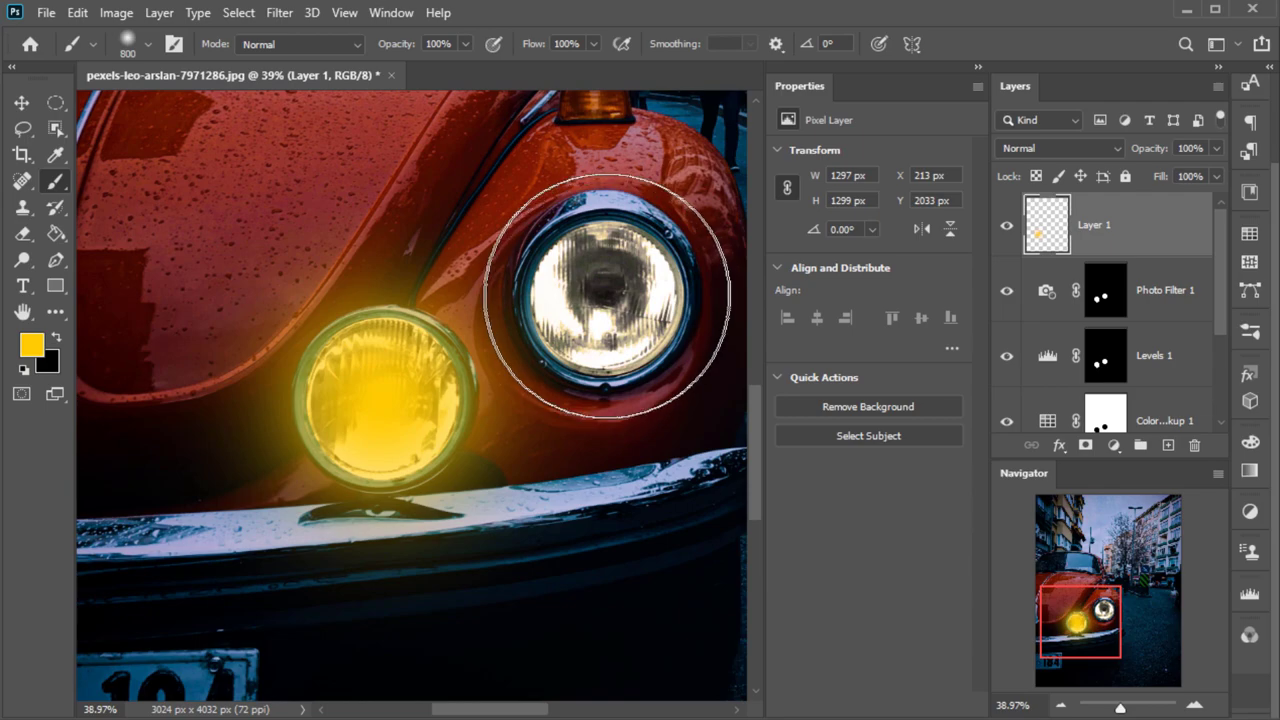
pyautogui.click(605, 295)
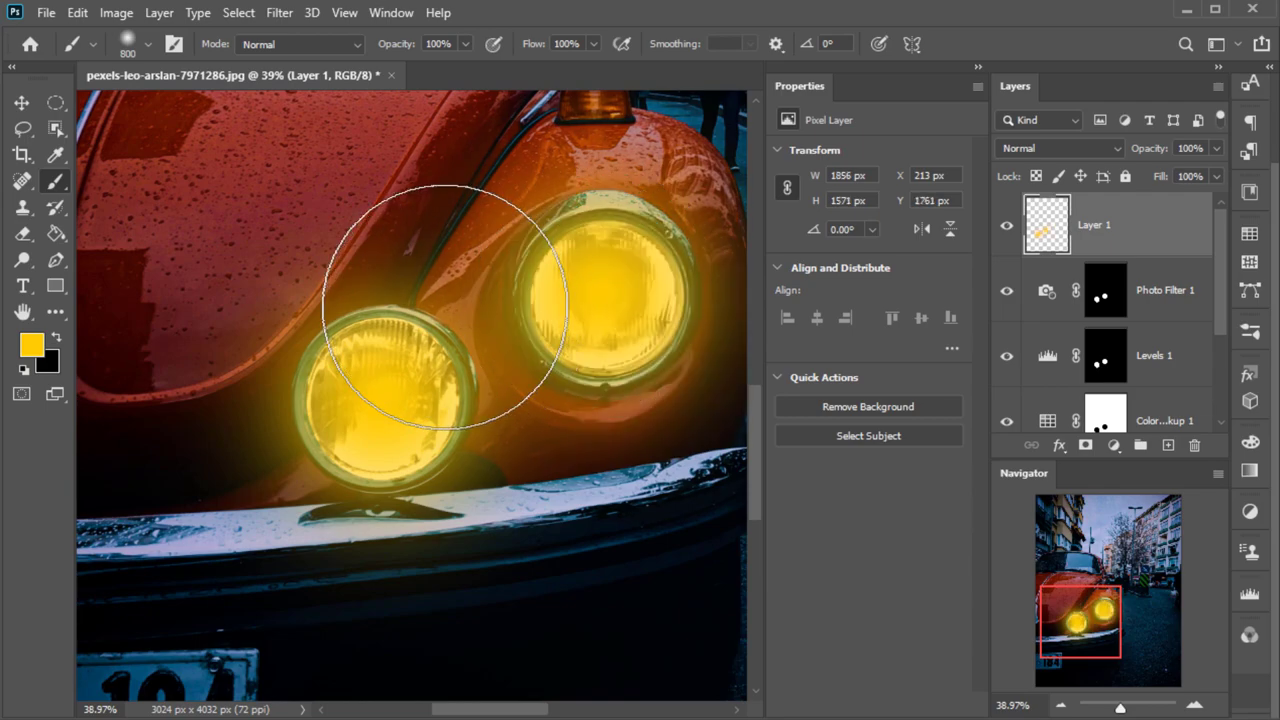
pyautogui.scroll(-4, 445, 307)
pyautogui.scroll(1, 445, 320)
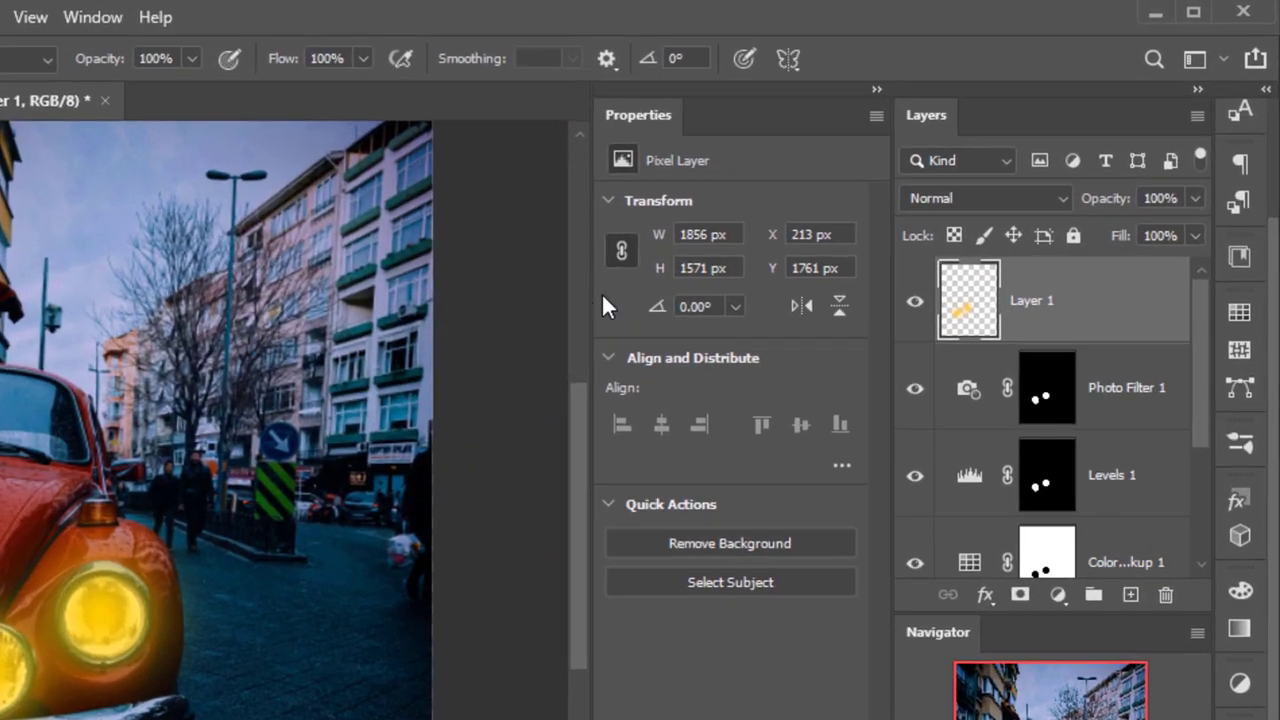
# Set Layer 1 to Linear Dodge (Add) and turn off Transparency Shapes Layer in Blending Options
pyautogui.click(944, 202)
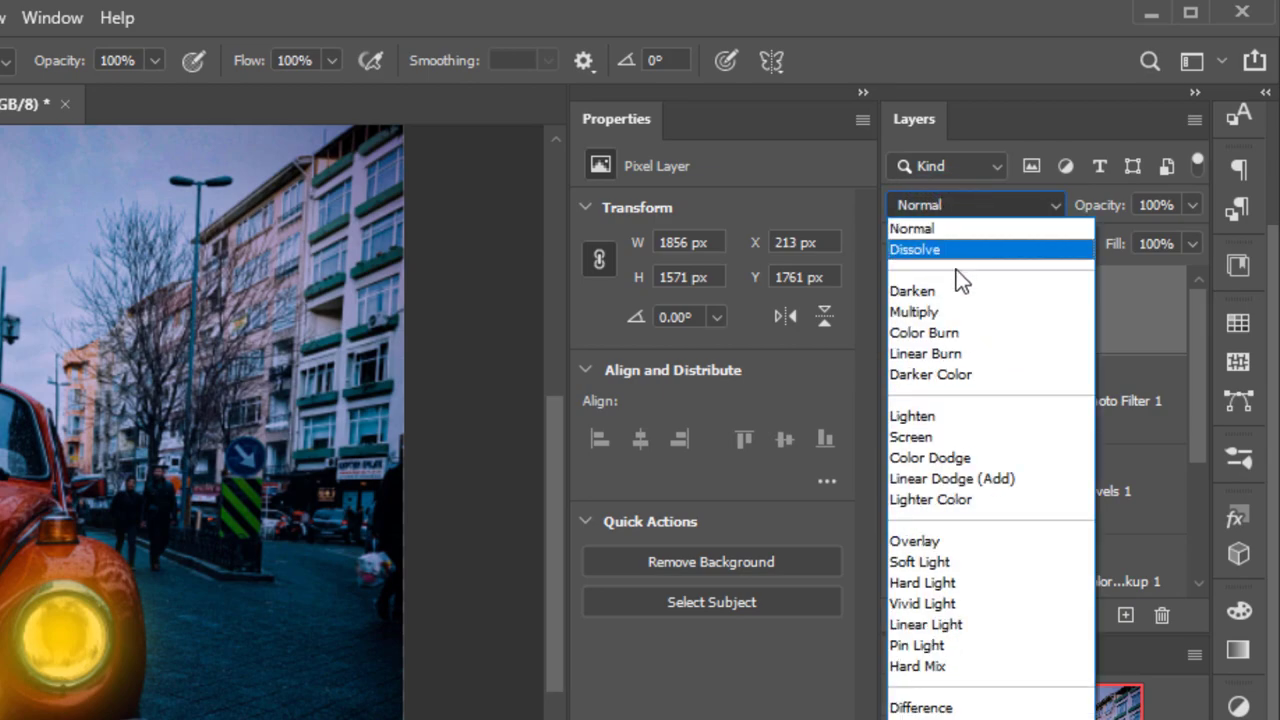
pyautogui.click(963, 480)
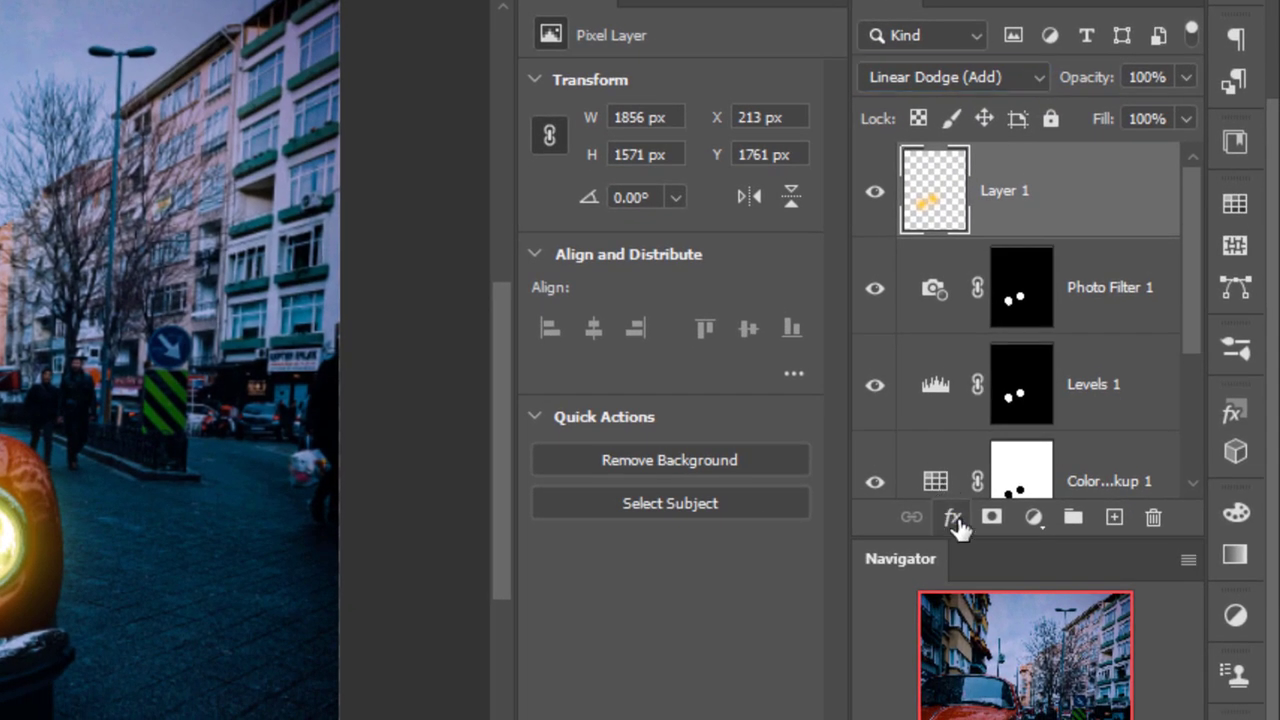
pyautogui.click(975, 615)
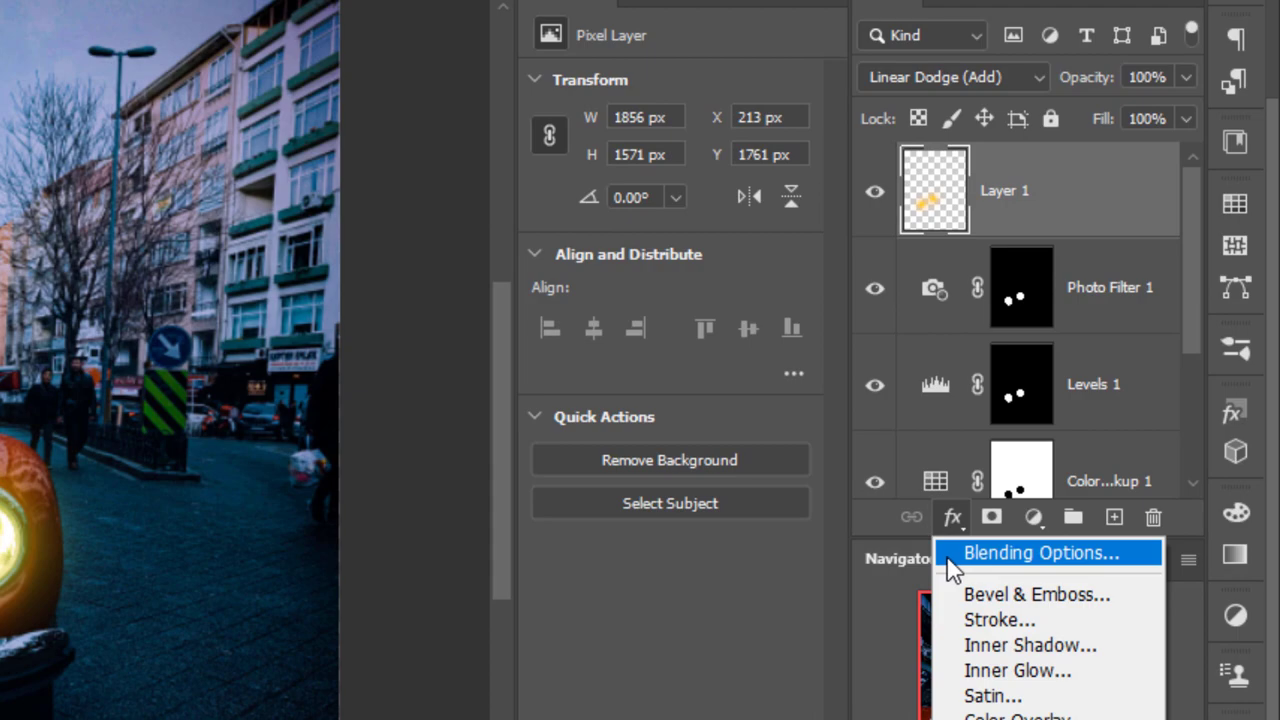
pyautogui.click(948, 556)
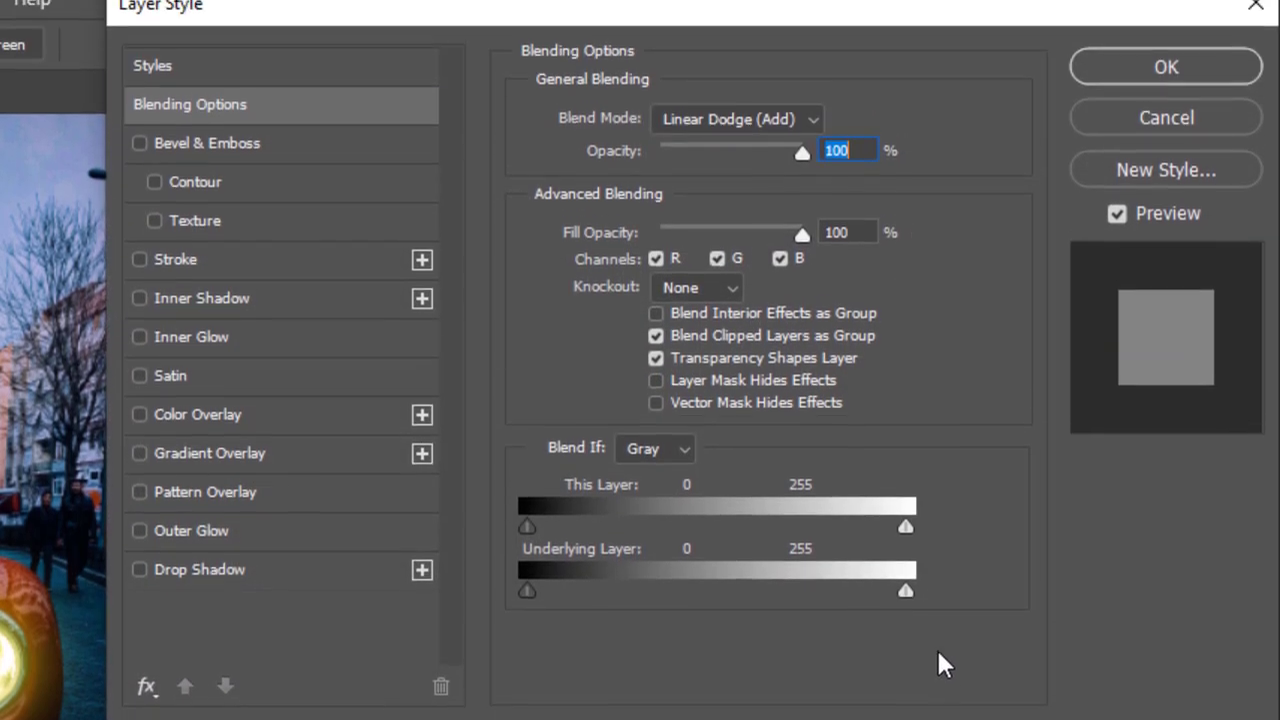
pyautogui.click(656, 378)
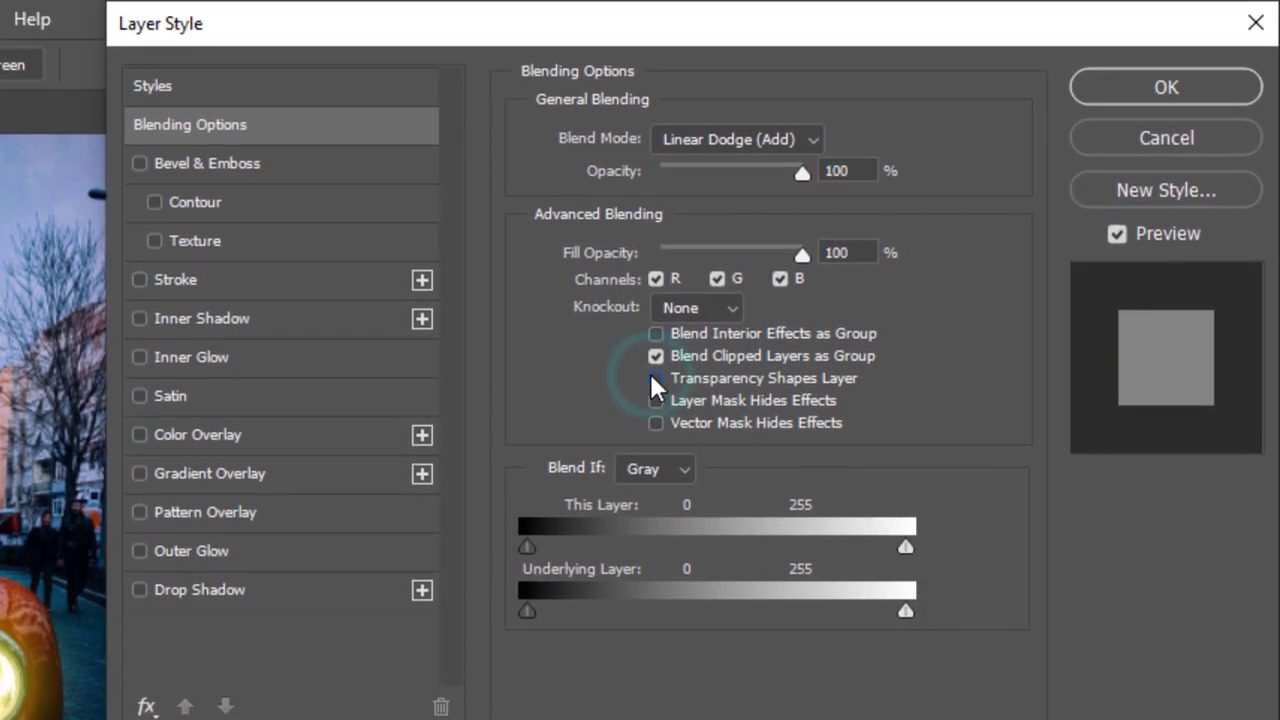
pyautogui.click(1114, 87)
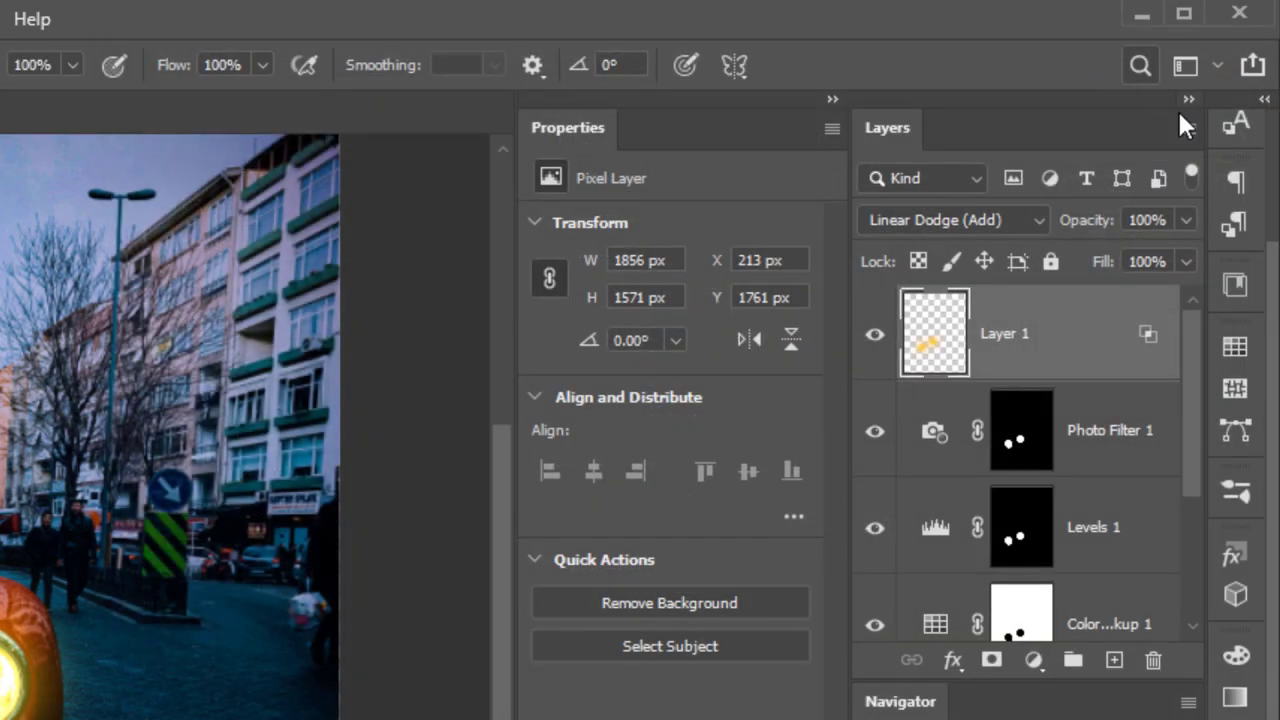
# Lower Layer 1's fill to 72%
pyautogui.click(1184, 262)
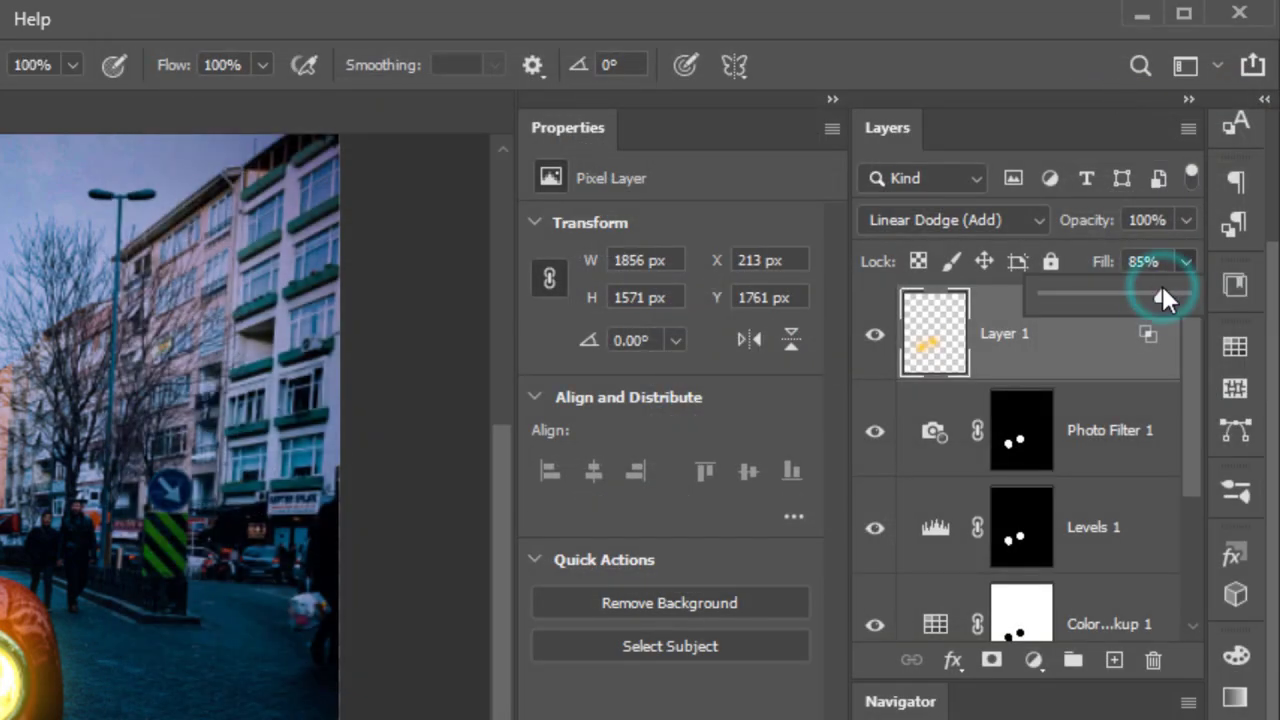
pyautogui.moveTo(1160, 287); pyautogui.dragTo(1144, 293)
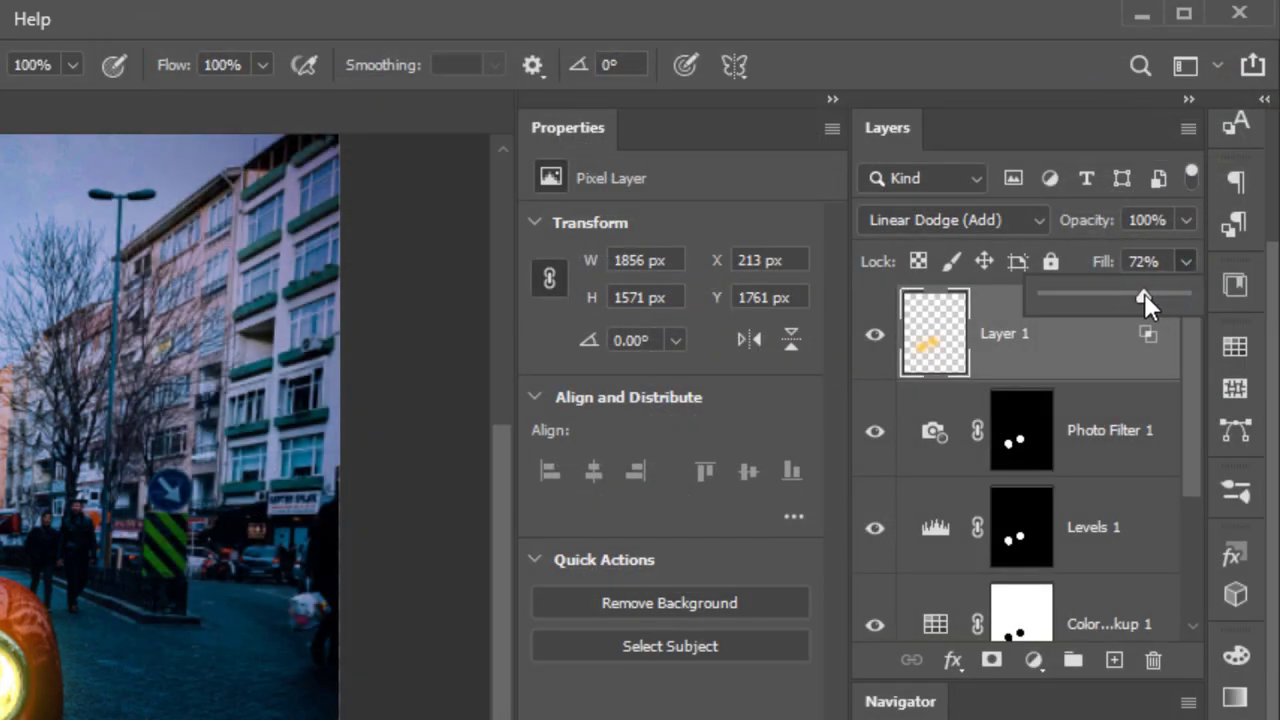
pyautogui.click(1182, 262)
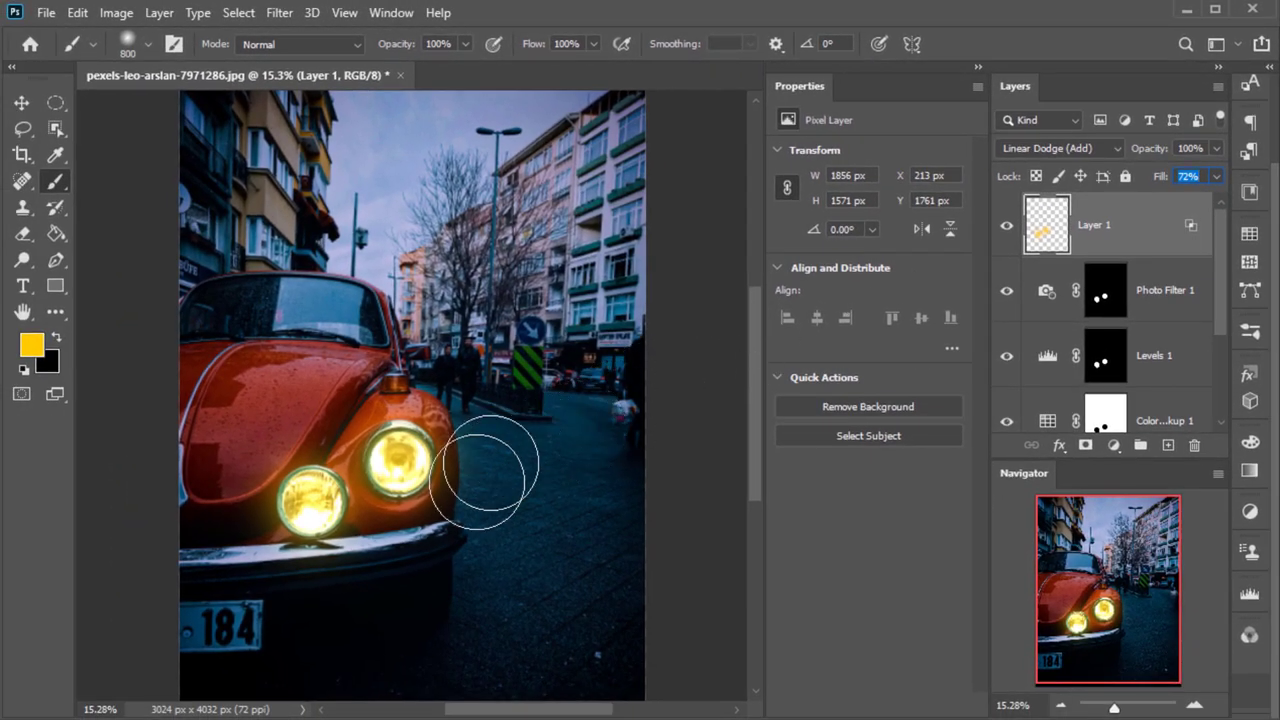
# Zoom in on the bumper and set the brush to 66 px at 11% opacity
pyautogui.scroll(3, 388, 548)
pyautogui.scroll(2, 380, 540)
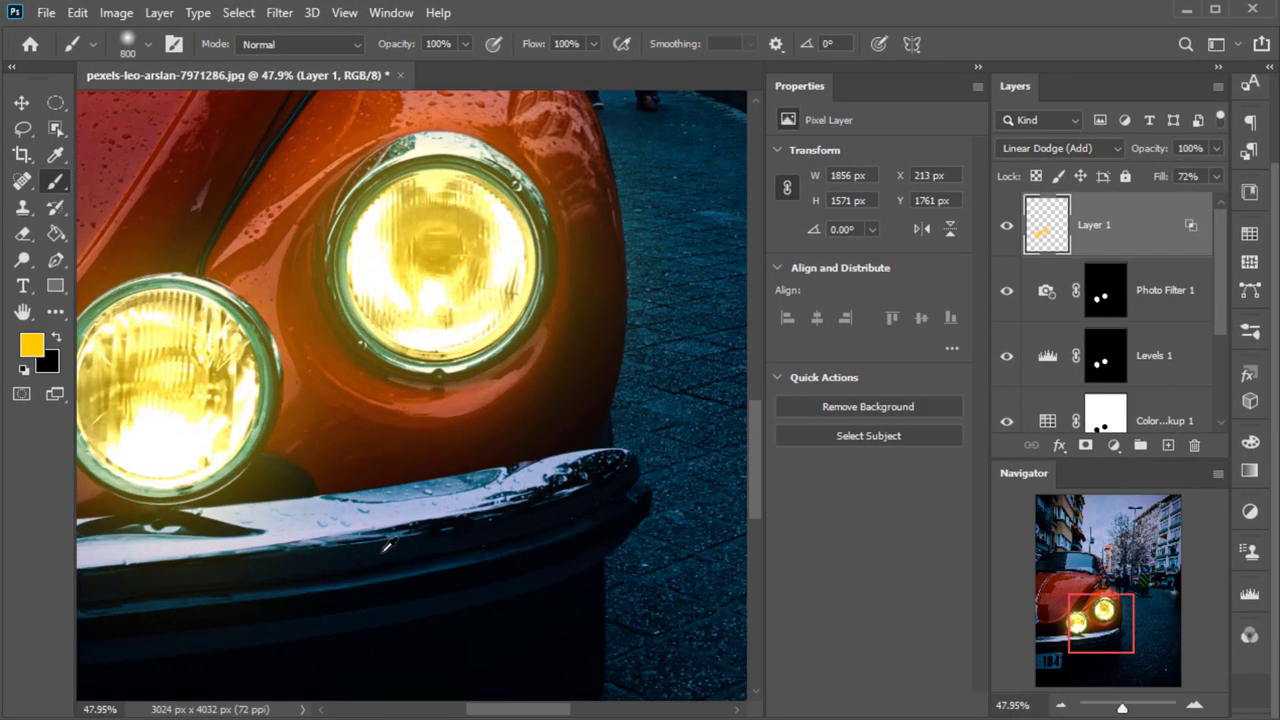
pyautogui.scroll(1, 370, 530)
pyautogui.scroll(-1, 360, 520)
pyautogui.moveTo(353, 513); pyautogui.dragTo(443, 449)
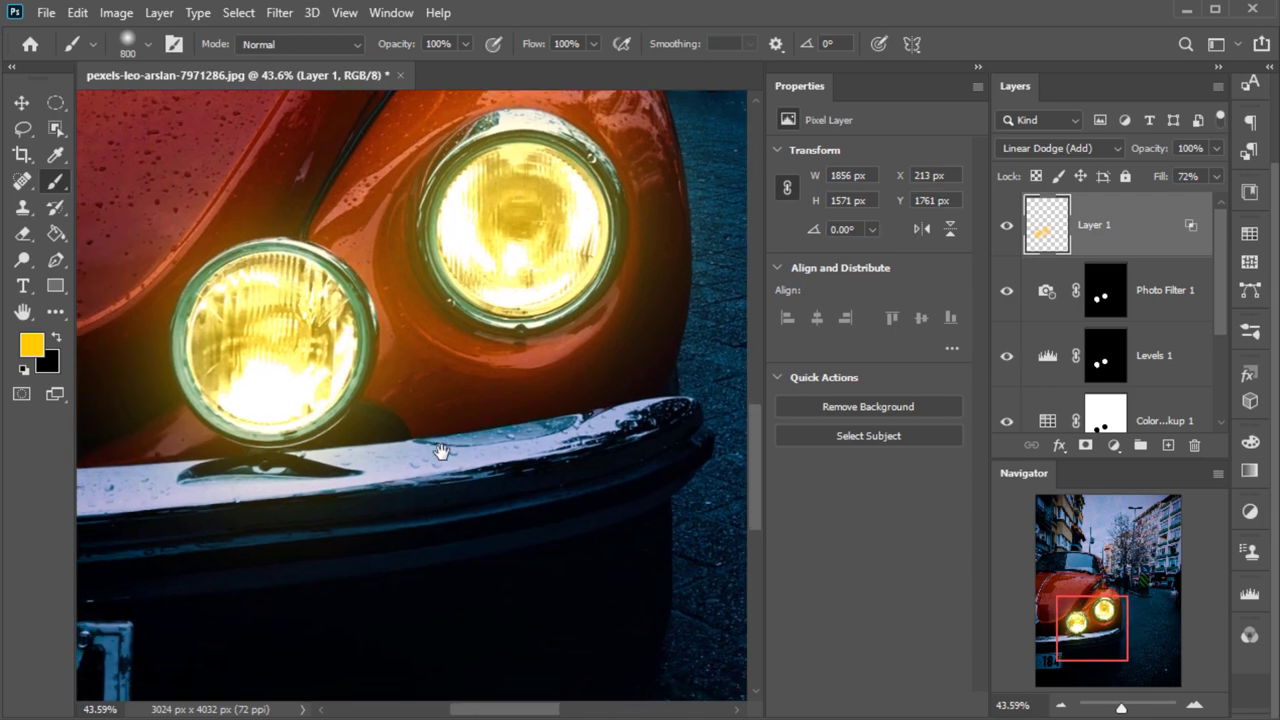
pyautogui.rightClick(437, 308)
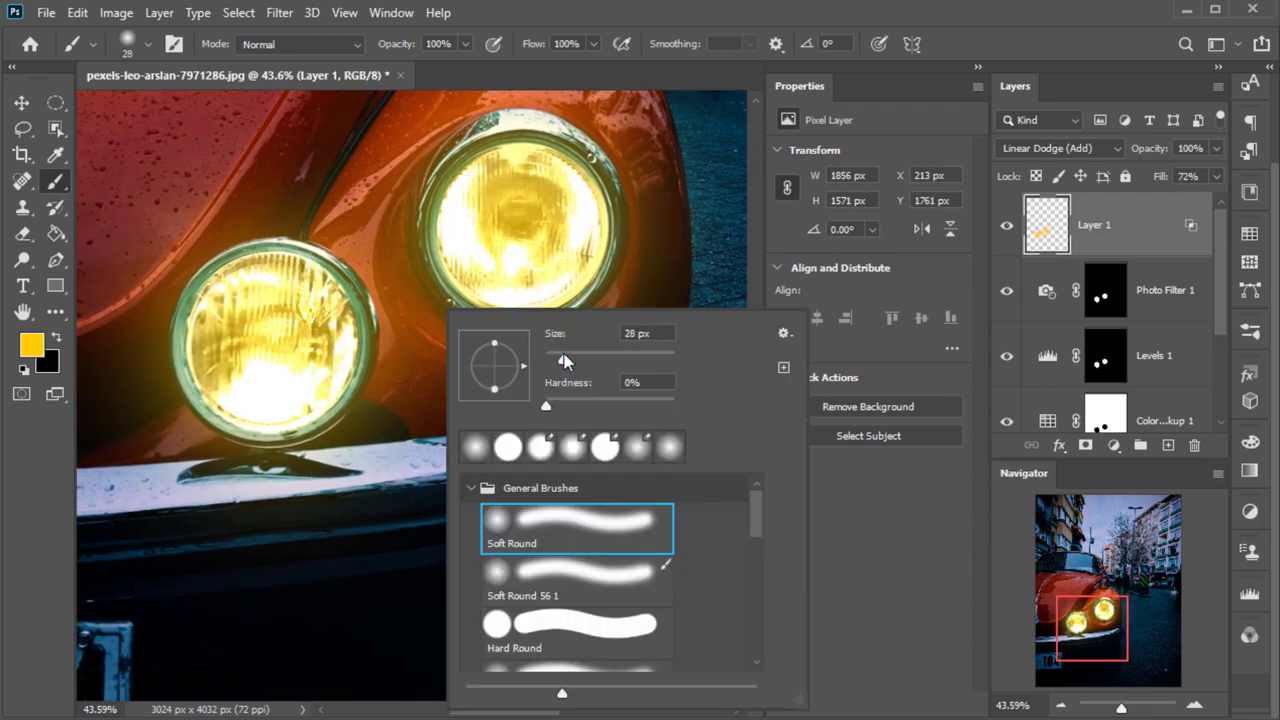
pyautogui.moveTo(574, 358); pyautogui.dragTo(588, 358)
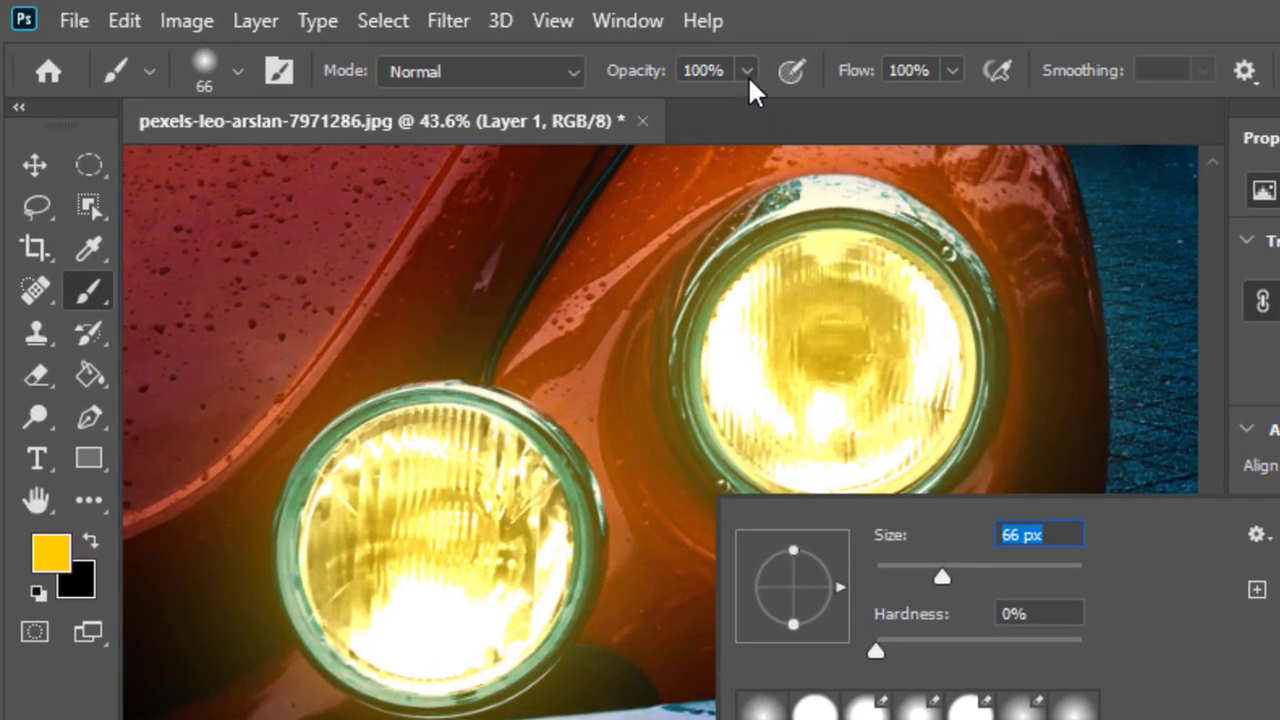
pyautogui.click(748, 75)
pyautogui.moveTo(716, 104); pyautogui.dragTo(610, 104)
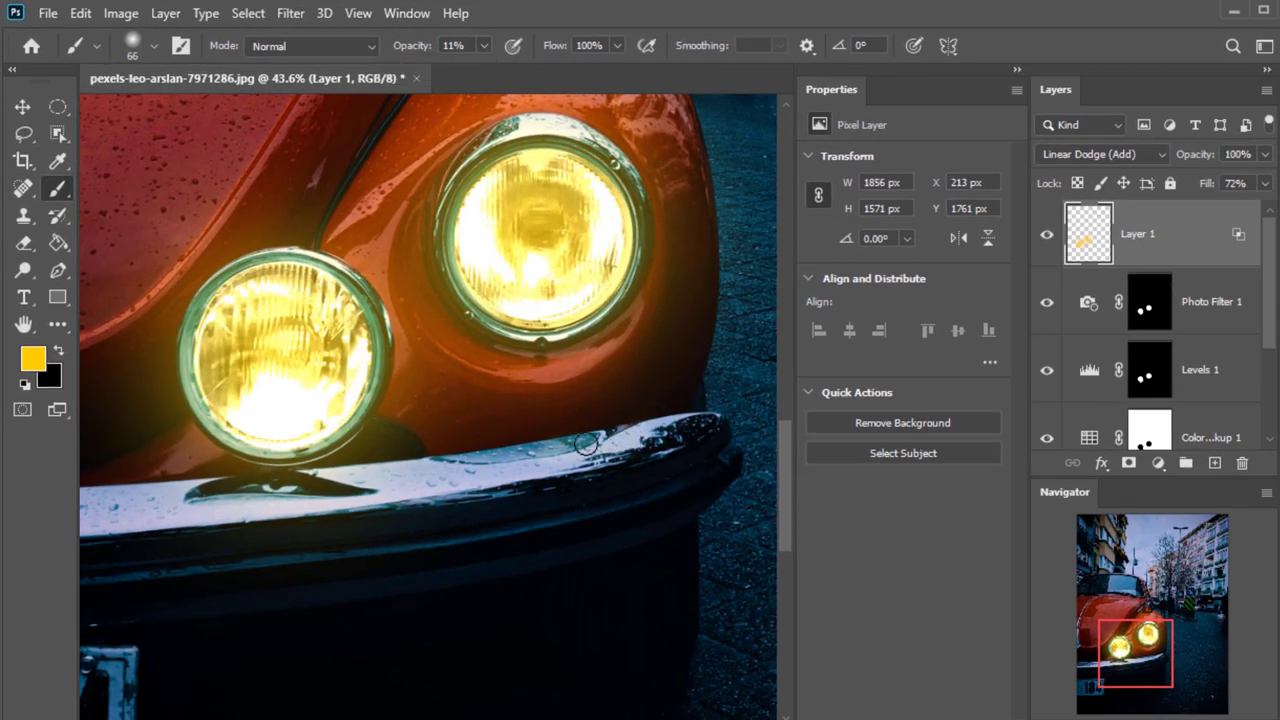
# Brush faint yellow strokes along the chrome bumper beneath the headlights
pyautogui.moveTo(586, 443)
pyautogui.mouseDown()
pyautogui.moveTo(428, 480)
pyautogui.moveTo(660, 428)
pyautogui.moveTo(284, 503)
pyautogui.moveTo(506, 459)
pyautogui.moveTo(335, 503)
pyautogui.moveTo(452, 469)
pyautogui.mouseUp()
pyautogui.moveTo(234, 521); pyautogui.dragTo(595, 461)
pyautogui.scroll(-3, 360, 500)
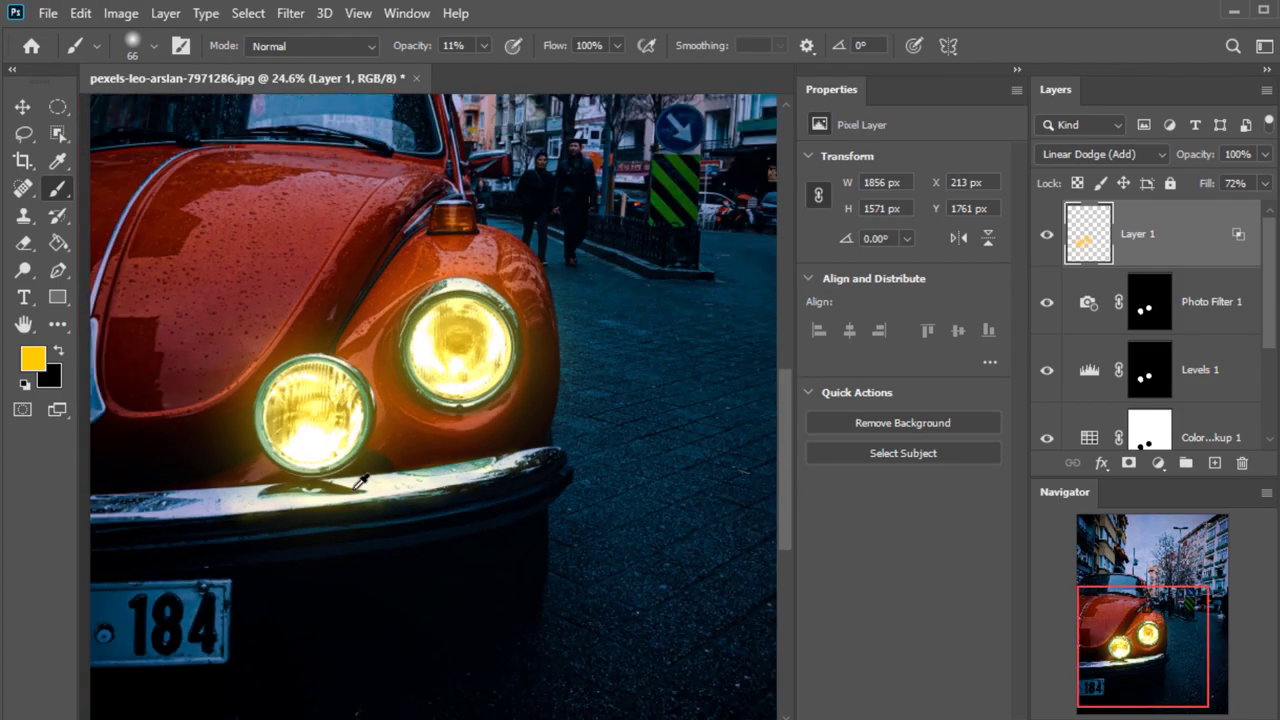
pyautogui.scroll(-2, 372, 483)
pyautogui.scroll(2, 375, 484)
pyautogui.scroll(-1, 375, 484)
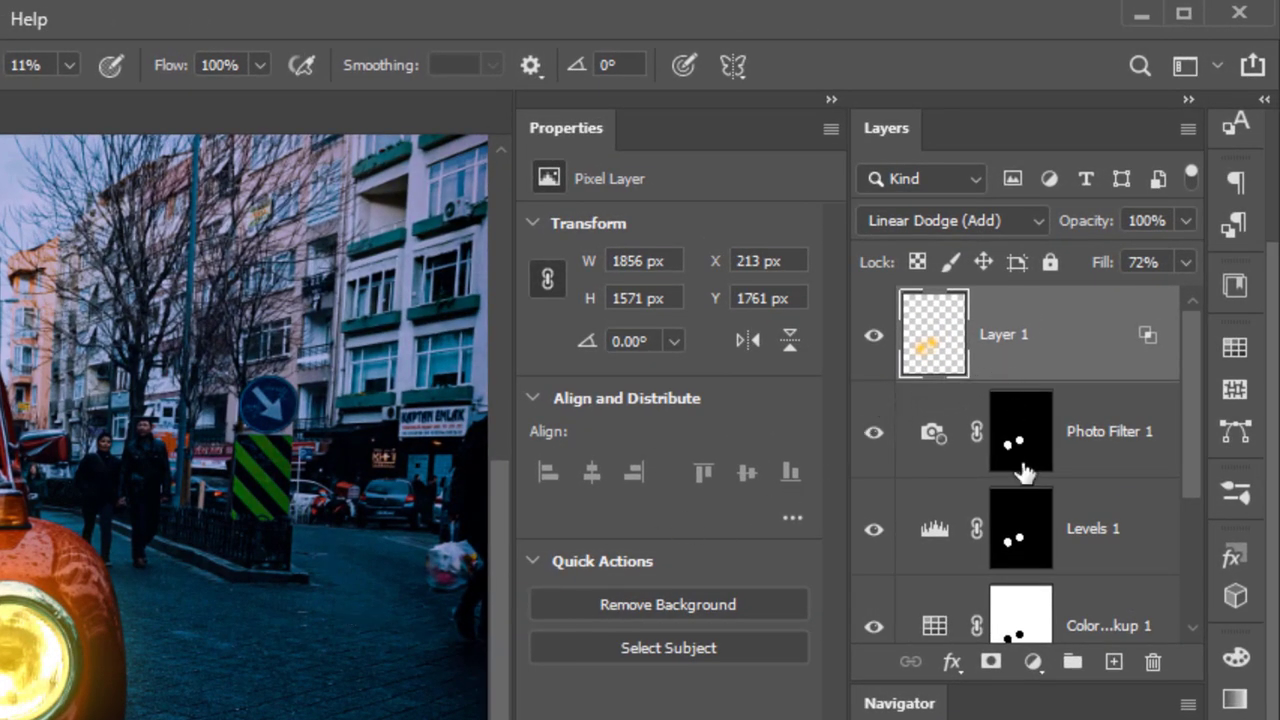
# Add a Brightness/Contrast adjustment layer set to Brightness -15 and Contrast 25
pyautogui.click(1033, 661)
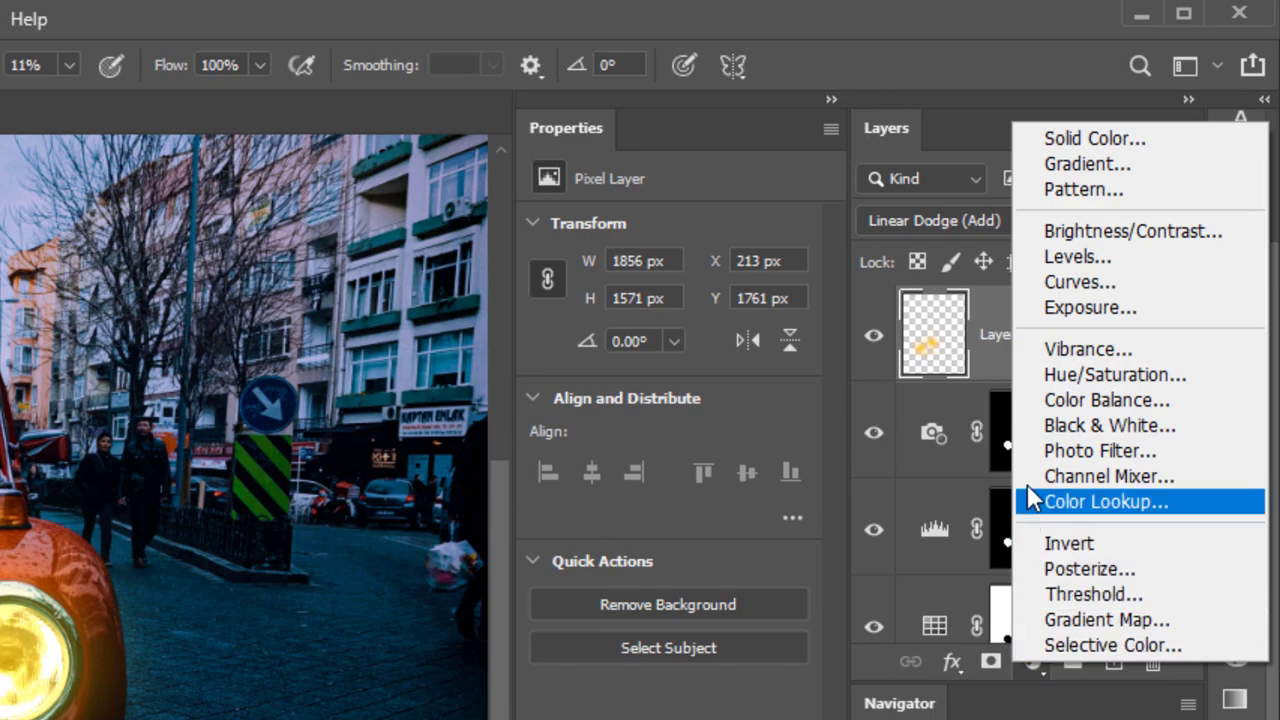
pyautogui.click(1024, 231)
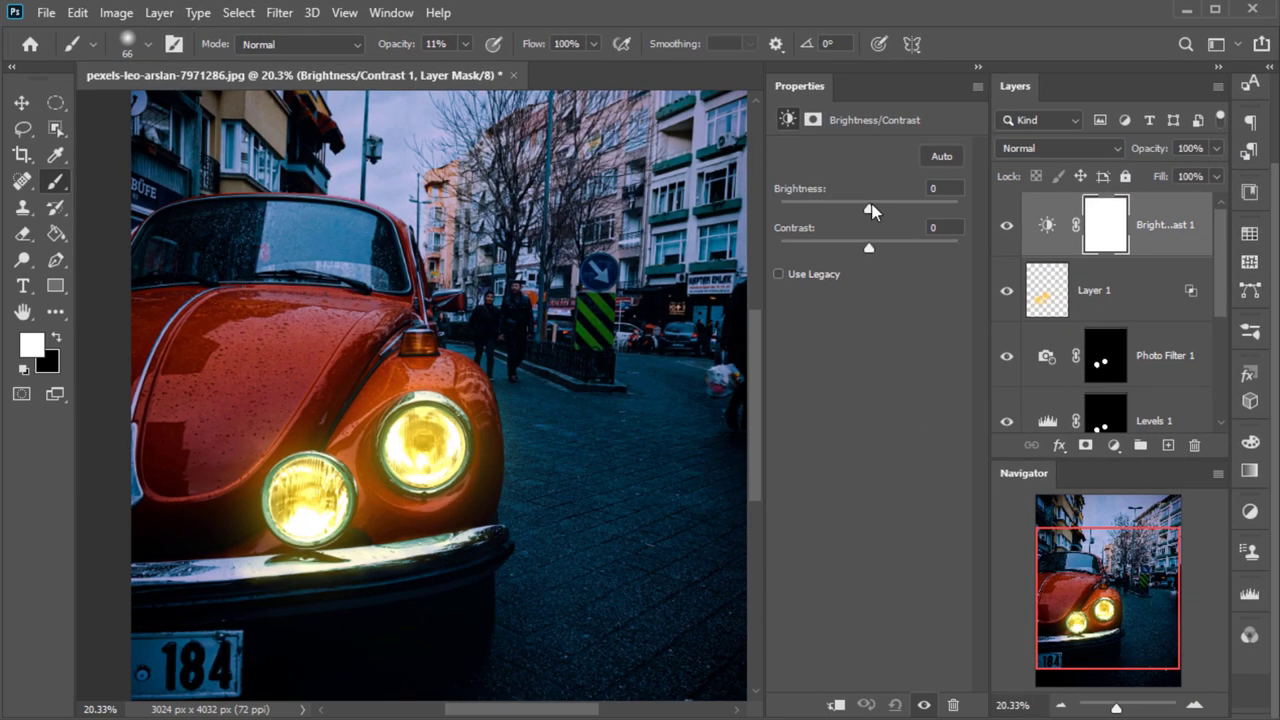
pyautogui.moveTo(872, 210); pyautogui.dragTo(862, 213)
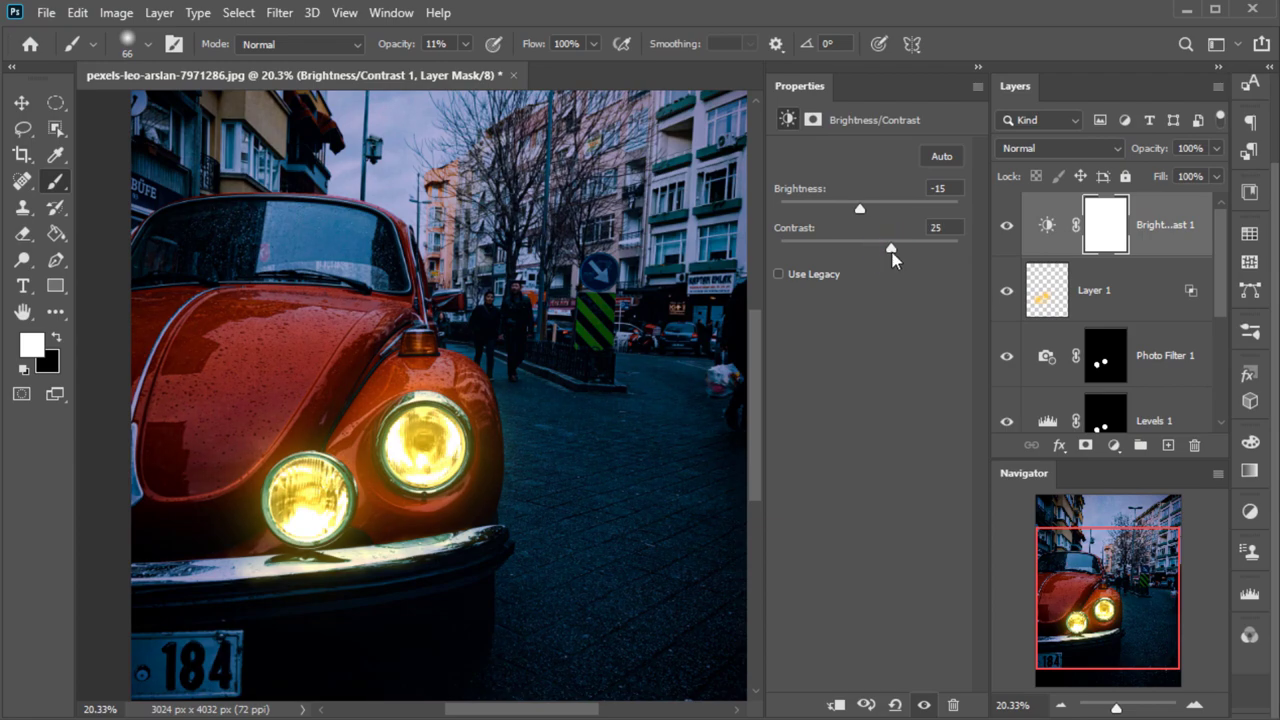
pyautogui.scroll(-3, 567, 345)
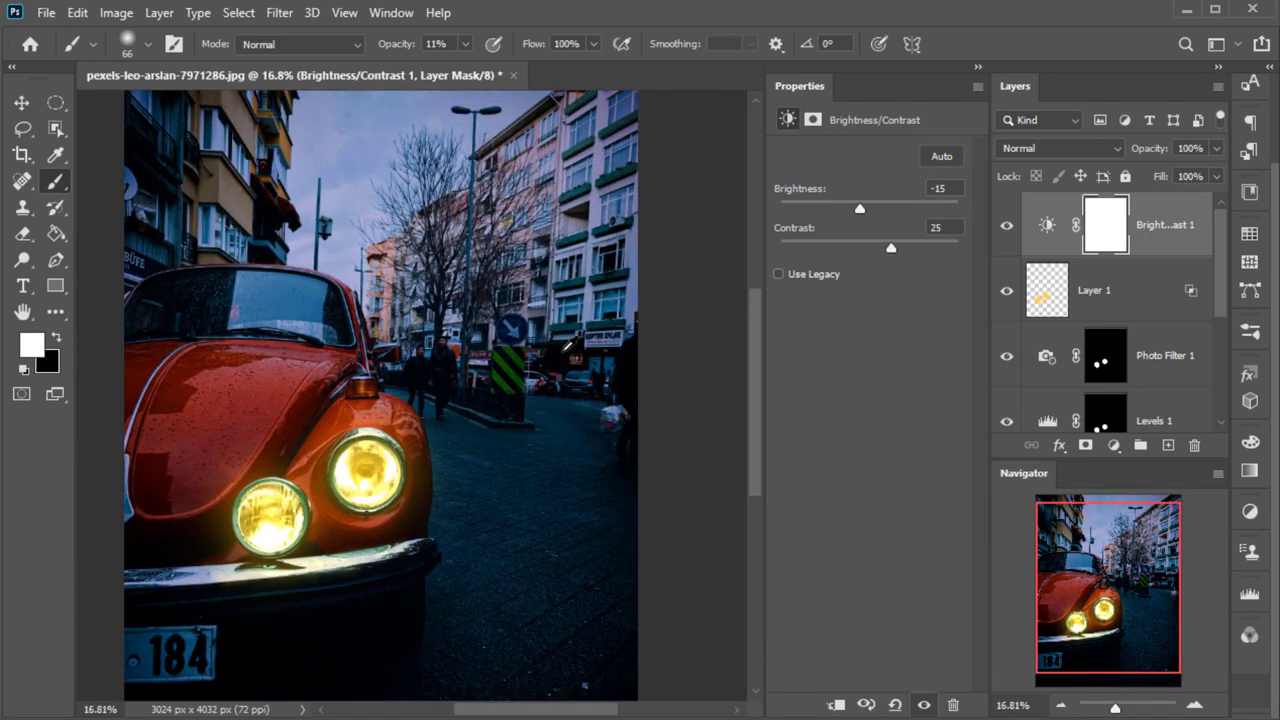
pyautogui.scroll(-2, 1182, 260)
pyautogui.scroll(-1, 1167, 309)
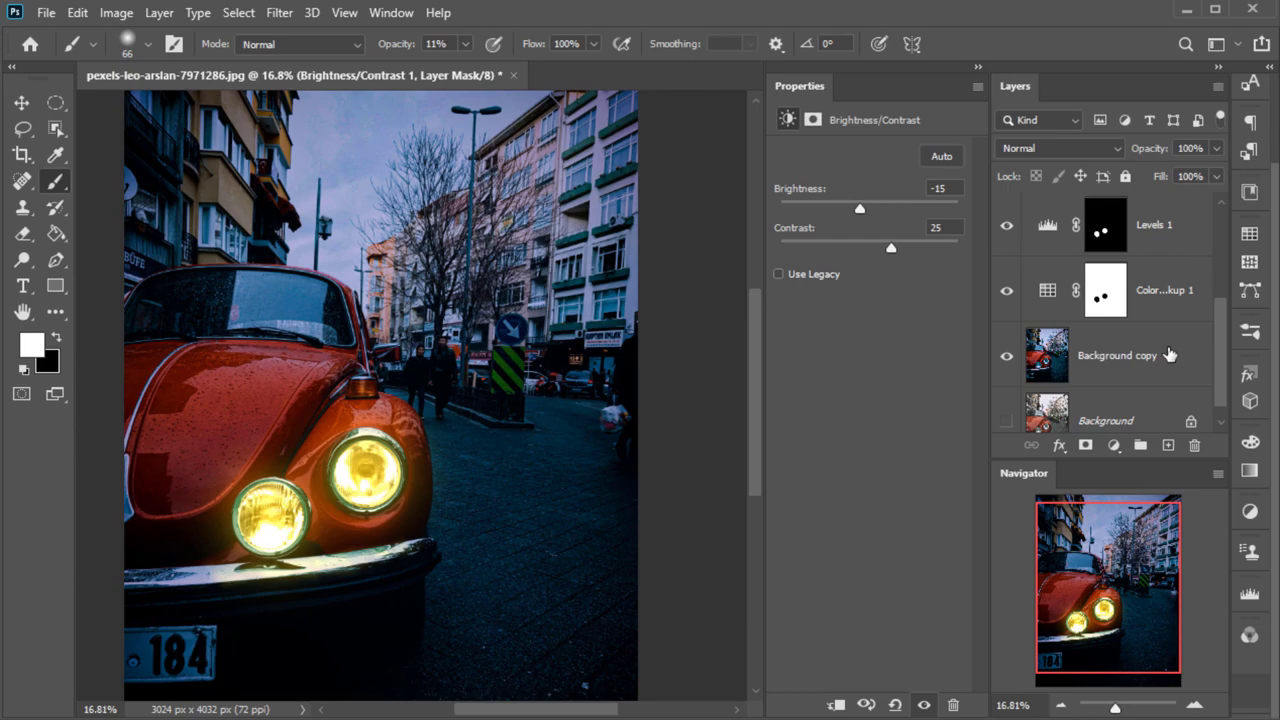
# Merge the edit layers down to Background copy into one, then toggle its visibility to compare
pyautogui.keyDown('shift'); pyautogui.click(1169, 352); pyautogui.keyUp('shift')
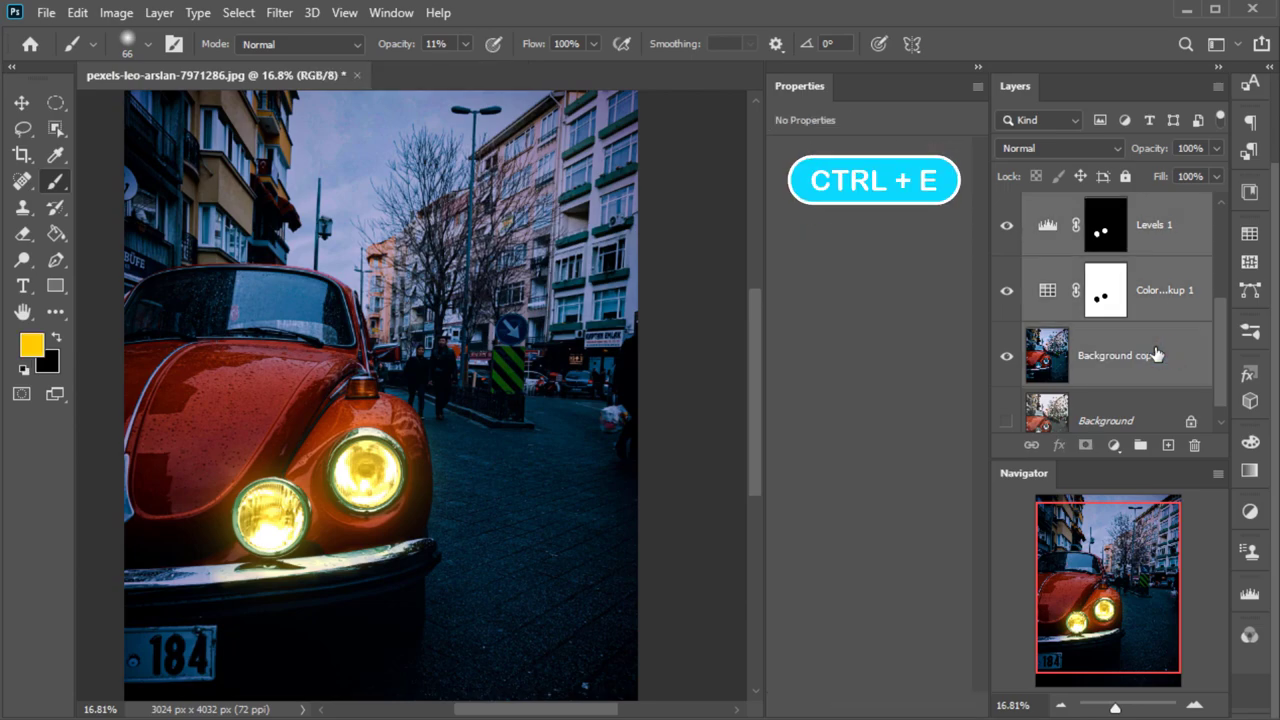
pyautogui.hotkey('ctrl', 'e')
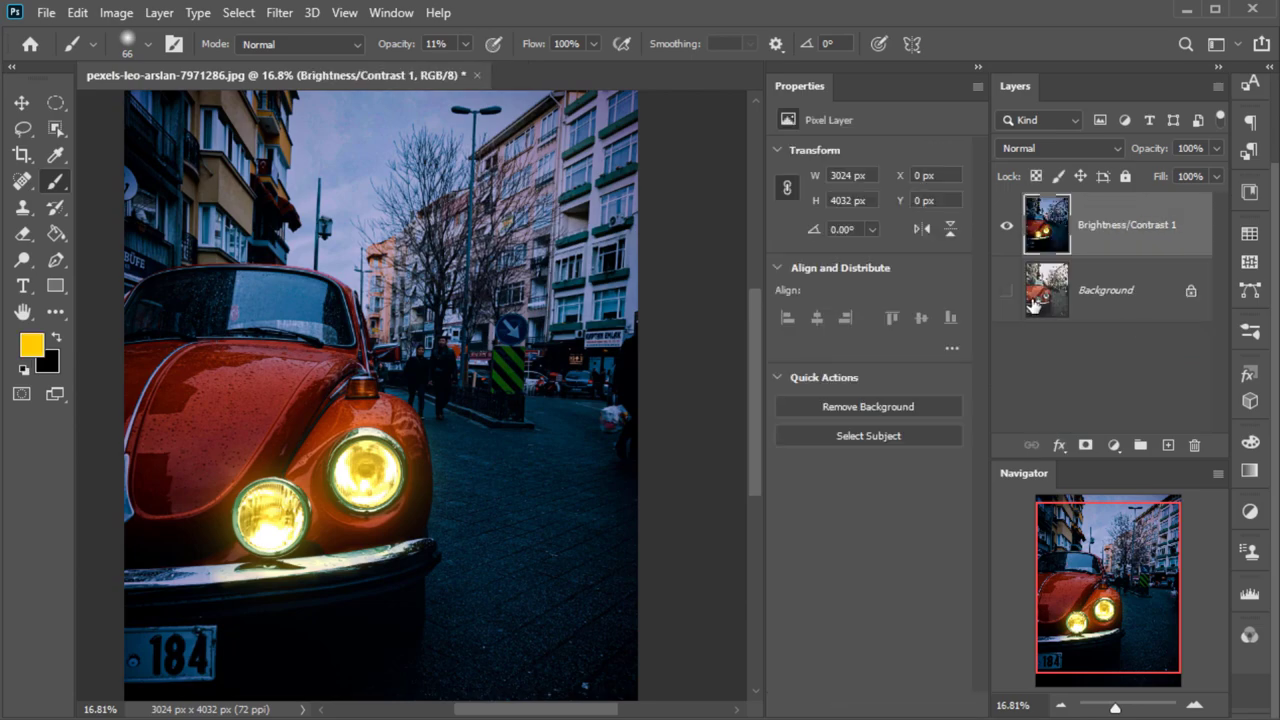
pyautogui.click(1007, 229)
pyautogui.click(1007, 229)
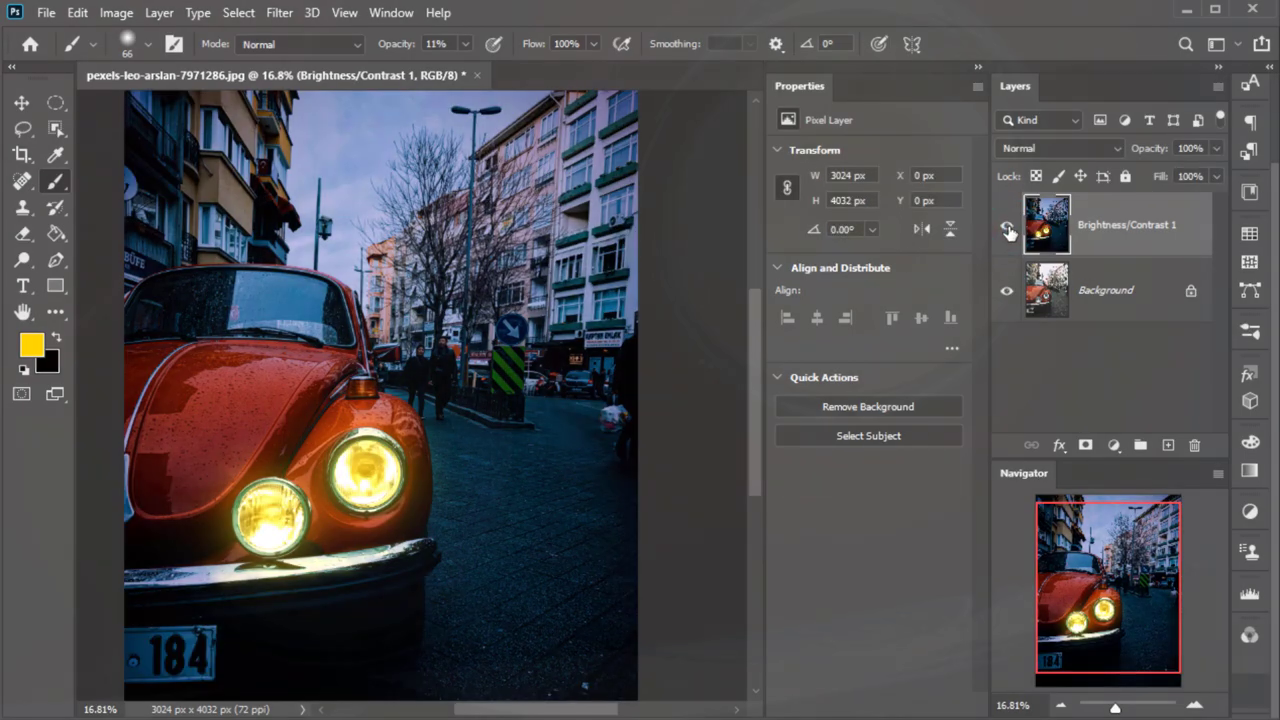